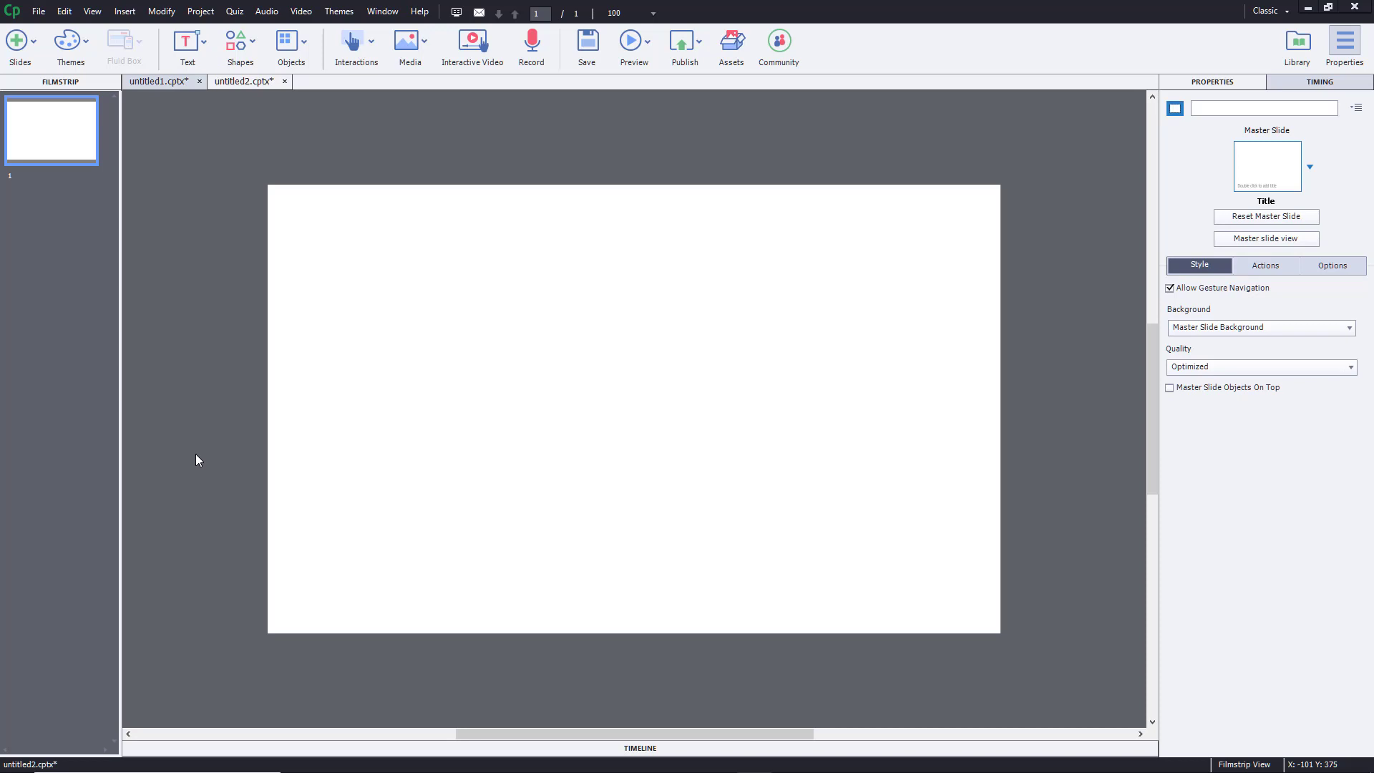
# Open the Slides toolbar dropdown to list the slide types that can be added.
pyautogui.click(30, 51)
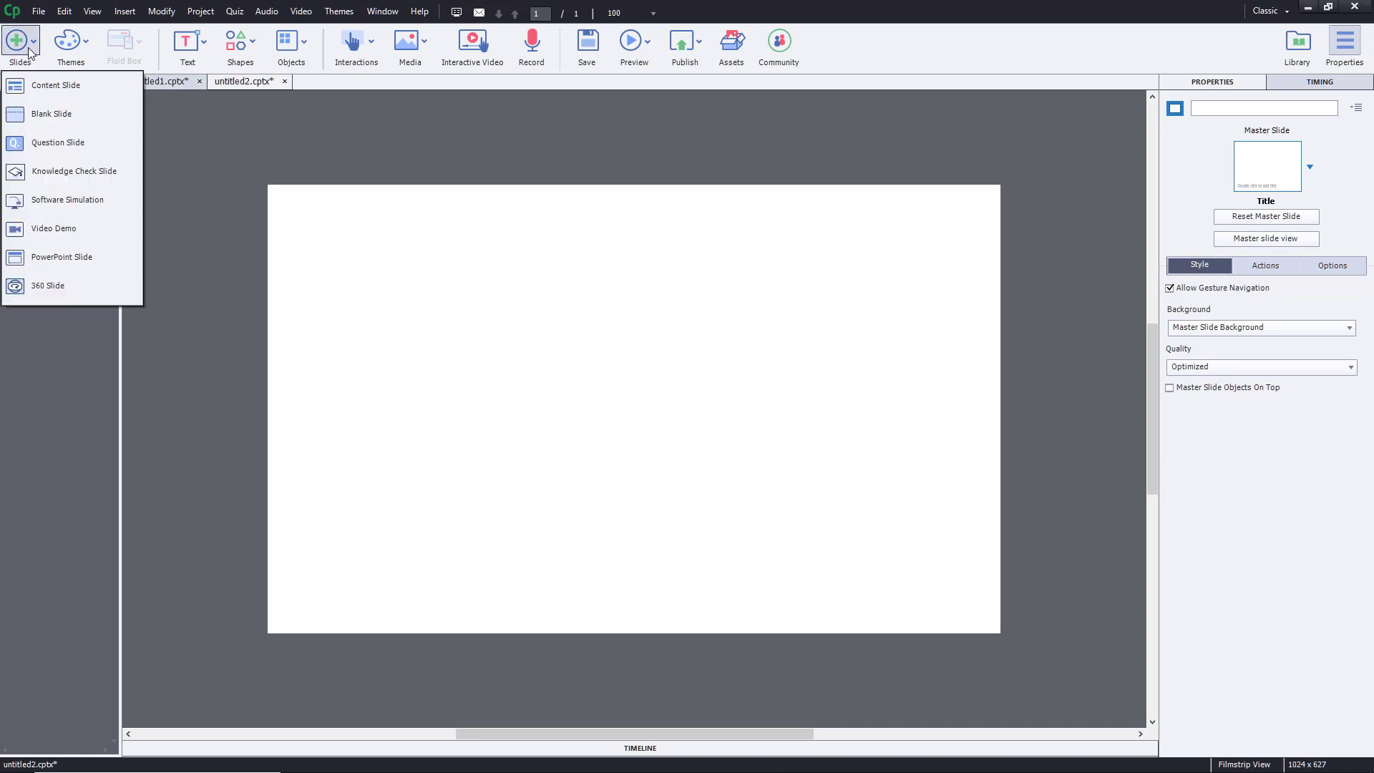
# Insert 2 graded Multiple Choice question slides through the Question Slide dialog.
pyautogui.click(67, 147)
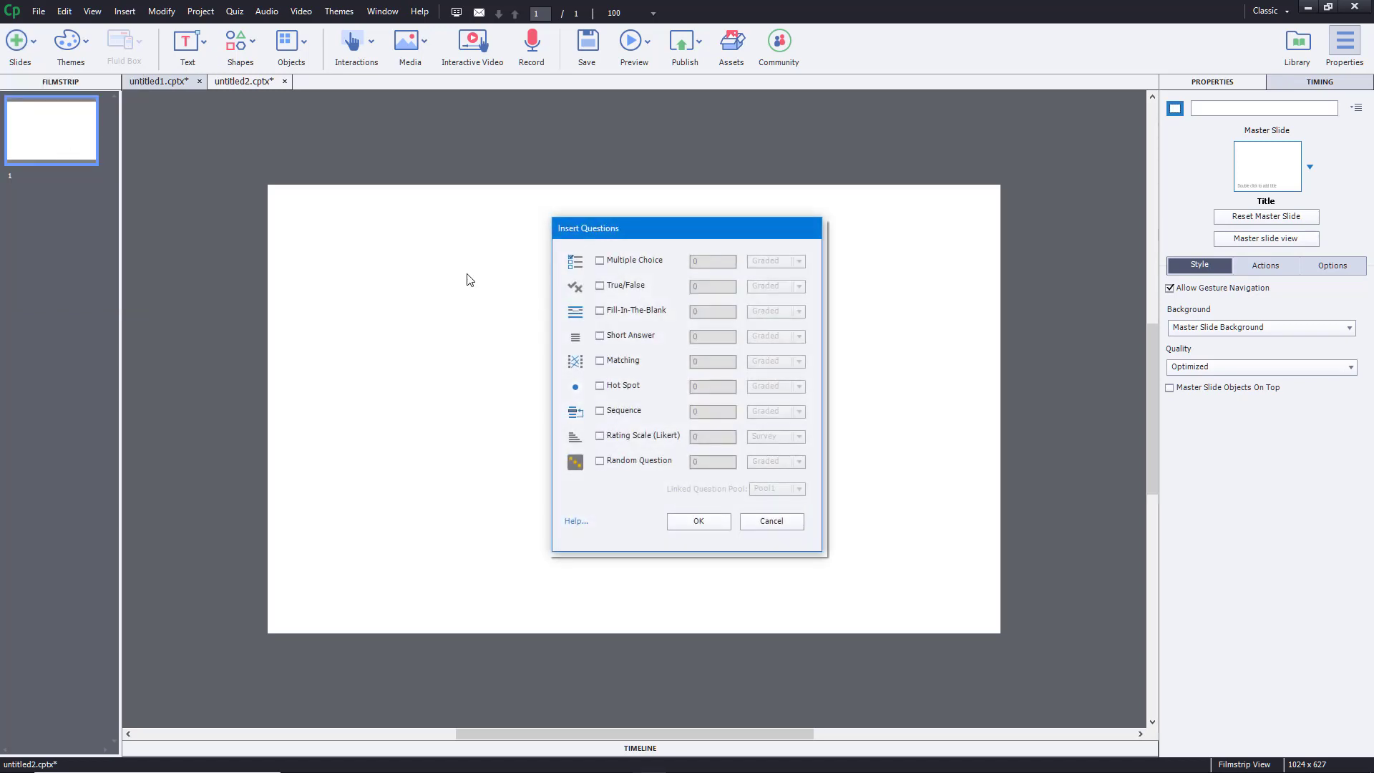
pyautogui.moveTo(655, 230); pyautogui.dragTo(601, 230)
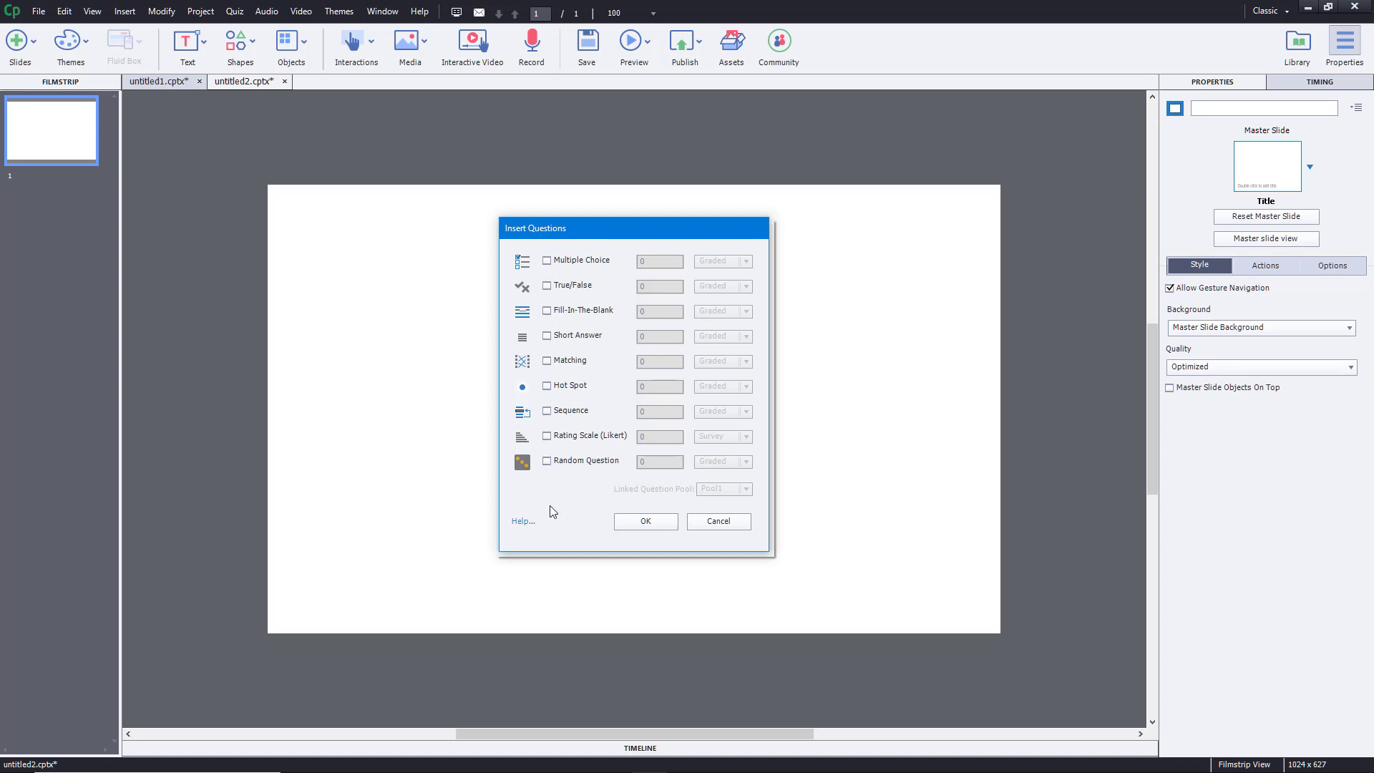
pyautogui.click(572, 265)
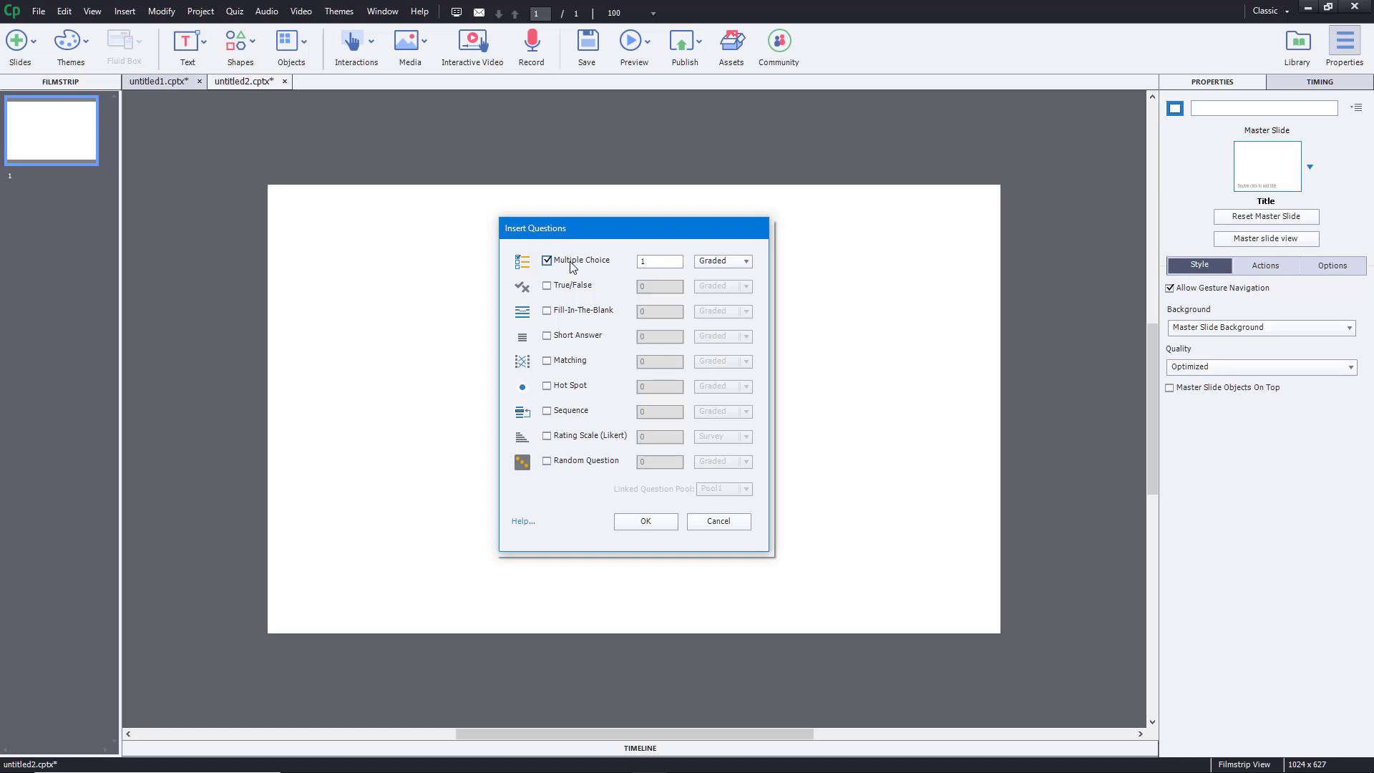
pyautogui.click(670, 262)
pyautogui.moveTo(651, 264); pyautogui.dragTo(626, 260)
pyautogui.click(744, 261)
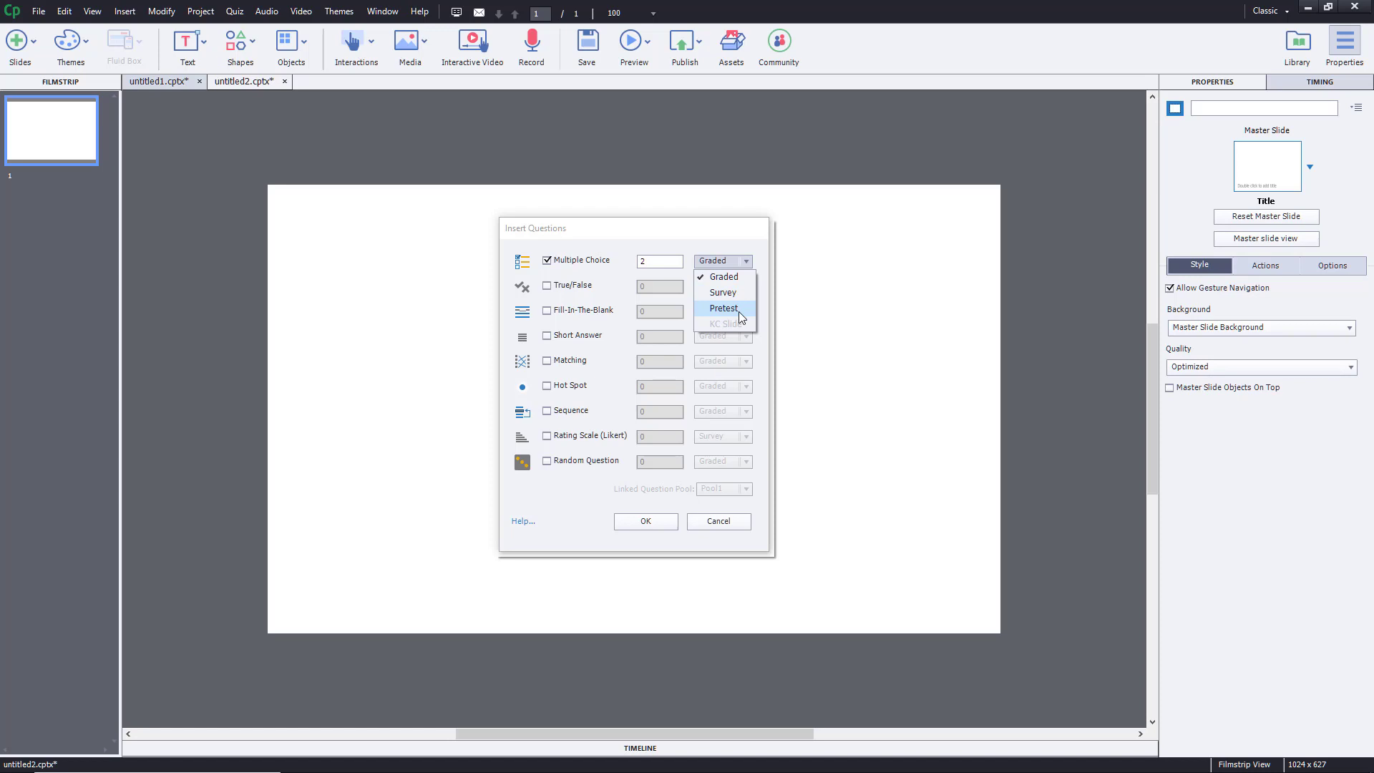
pyautogui.click(734, 275)
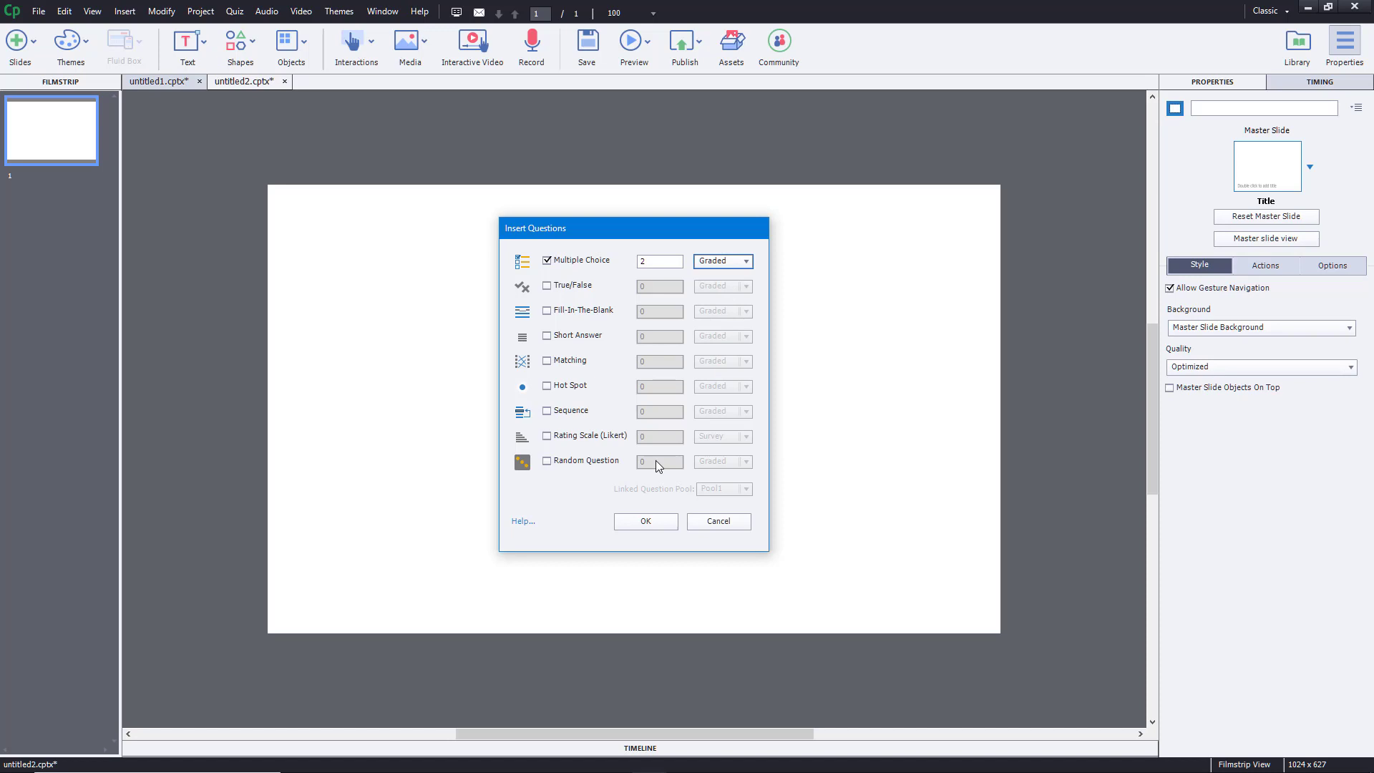
pyautogui.click(638, 525)
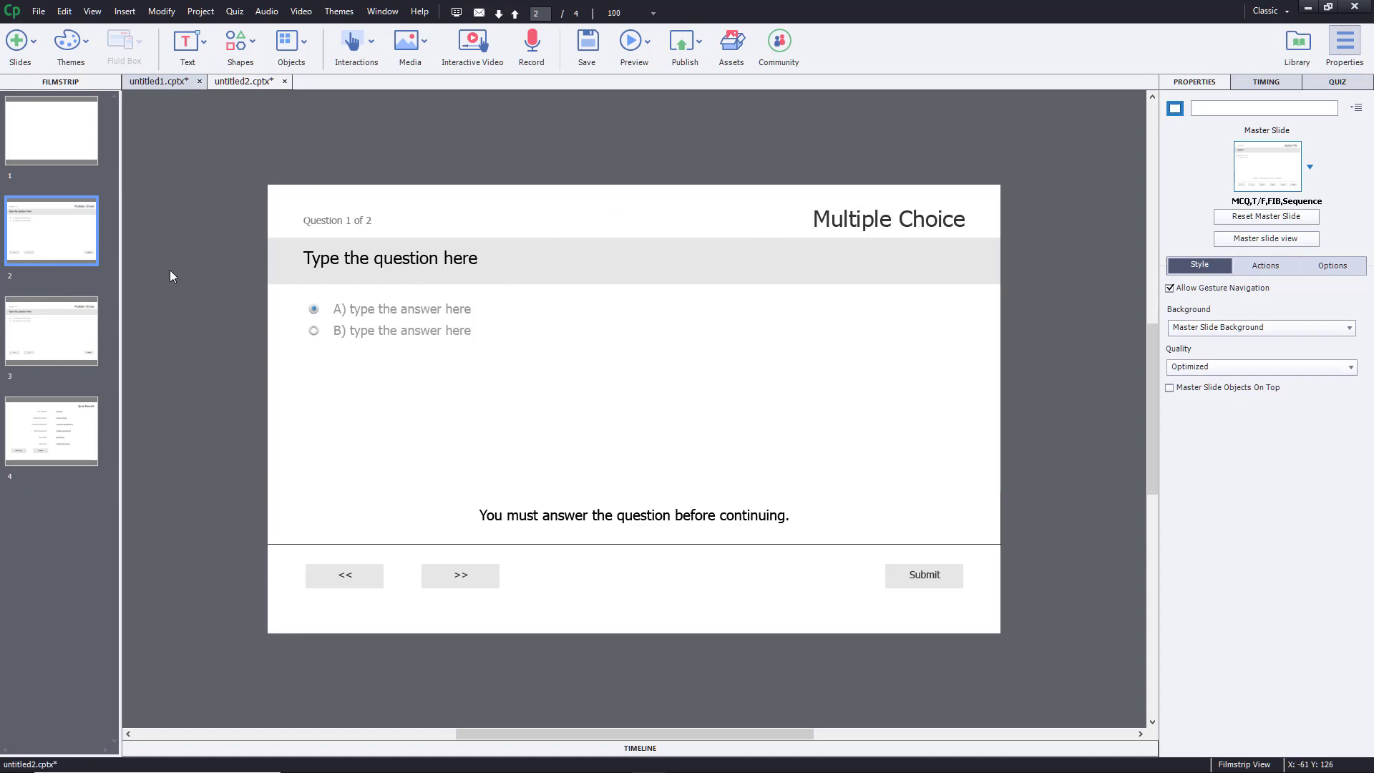
# Review the second question and Quiz Results slides, then delete the blank first slide.
pyautogui.click(69, 335)
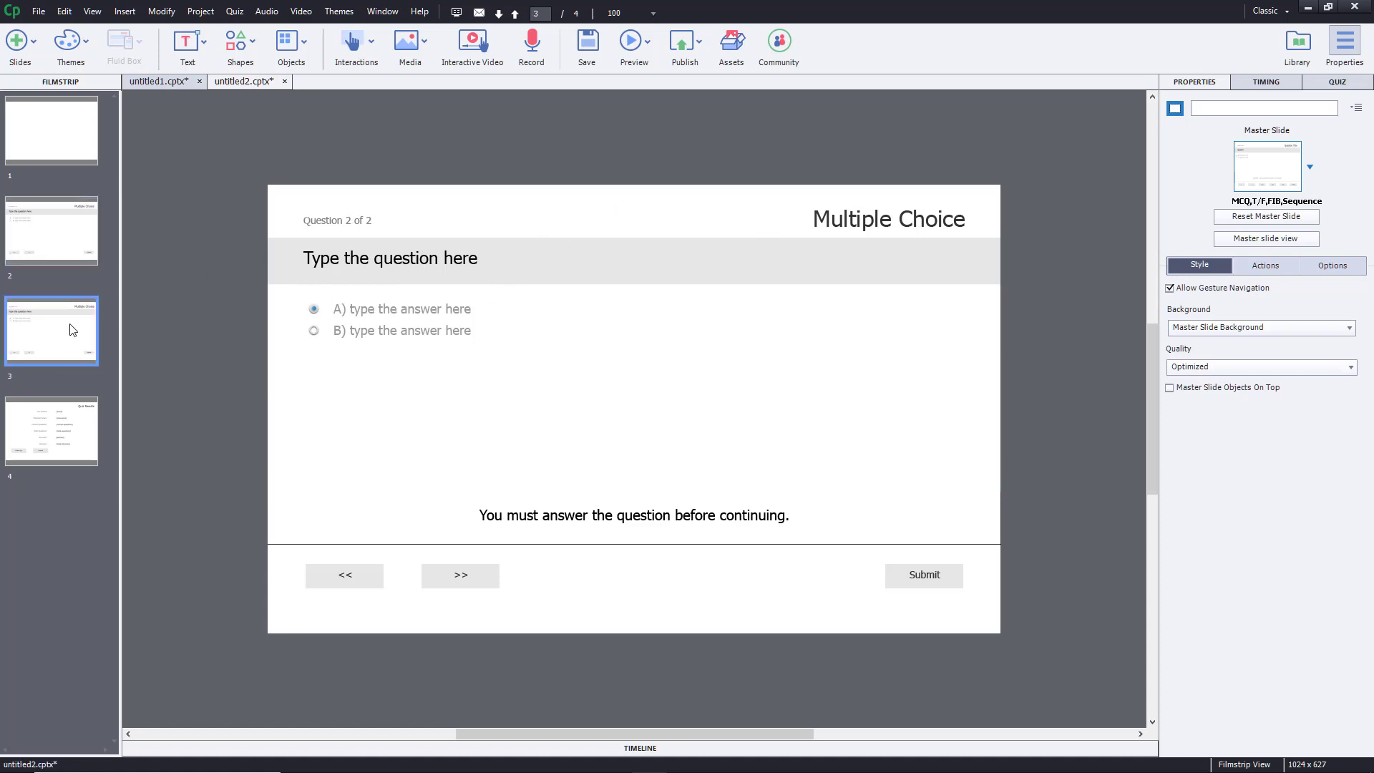
pyautogui.click(64, 431)
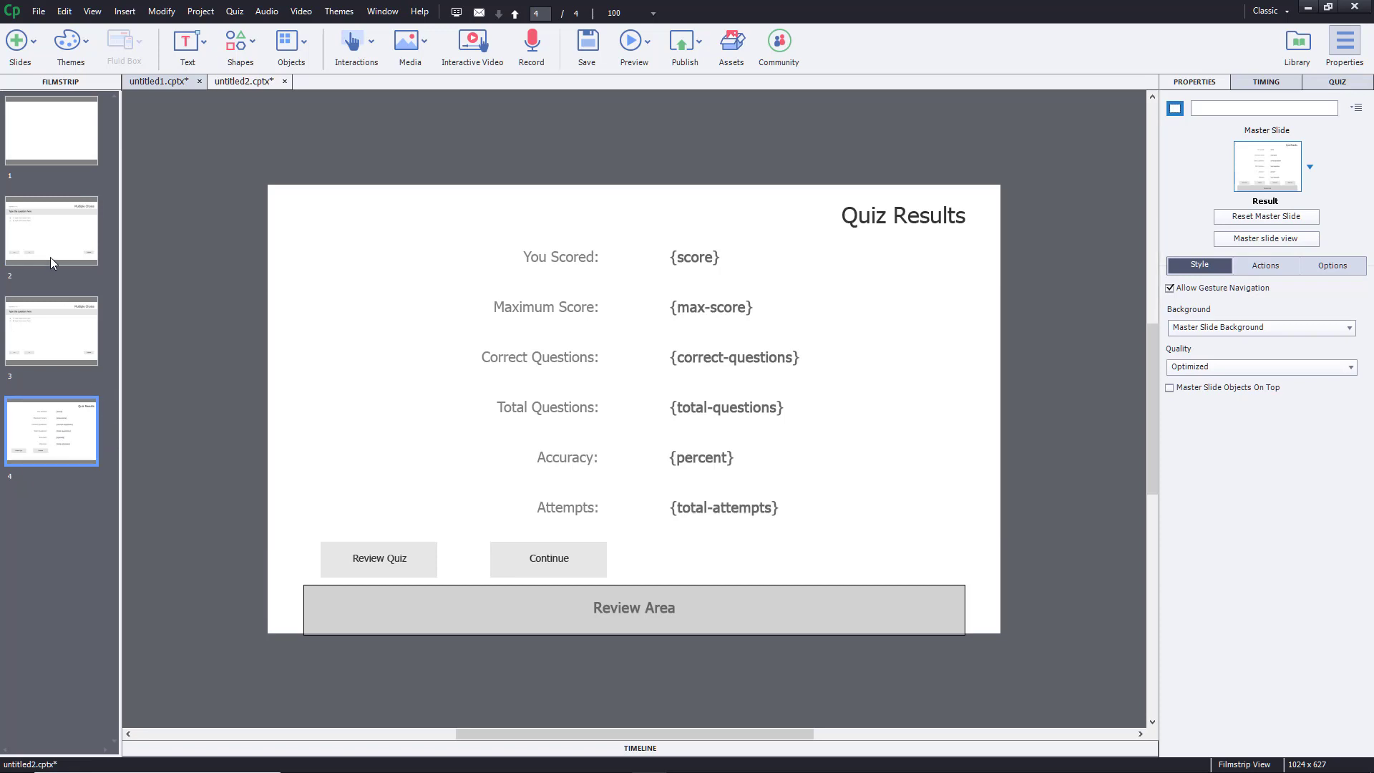
pyautogui.click(60, 229)
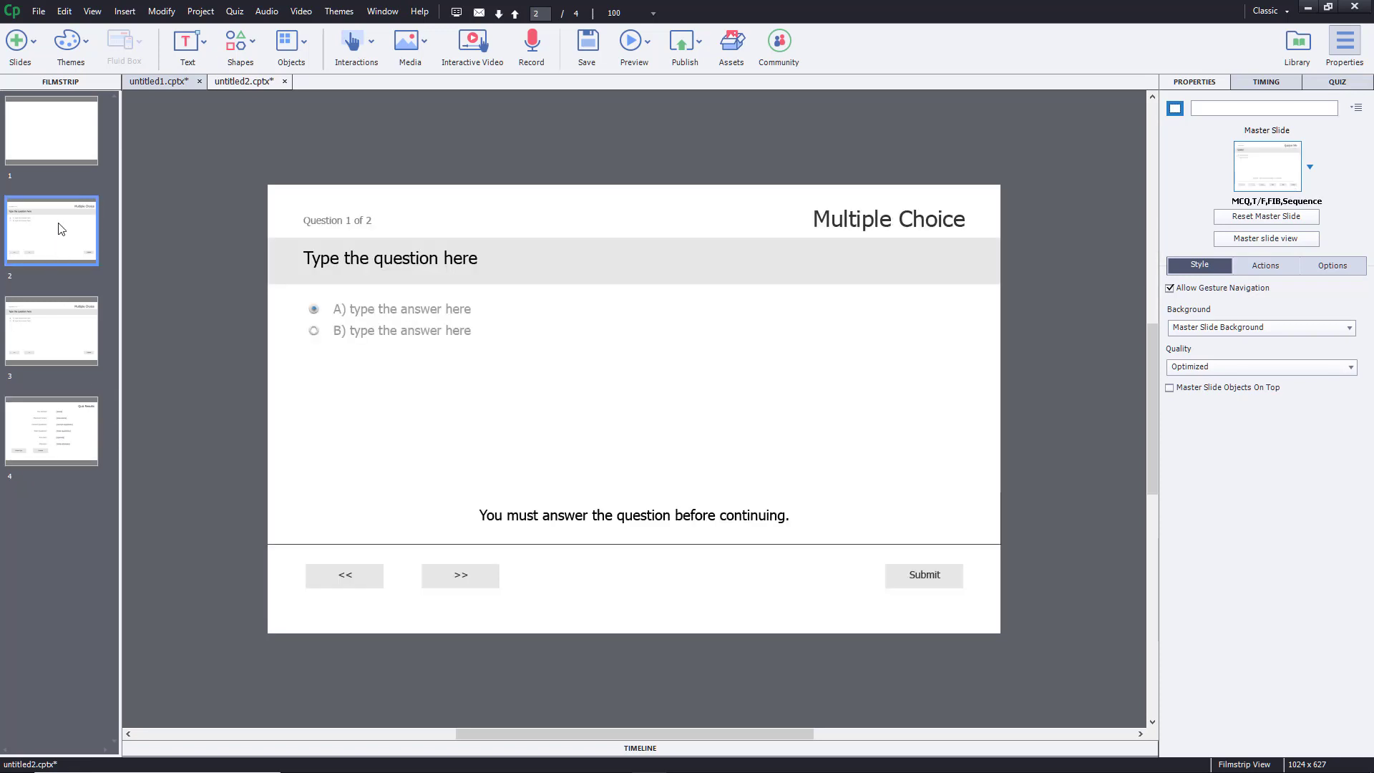
pyautogui.click(52, 138)
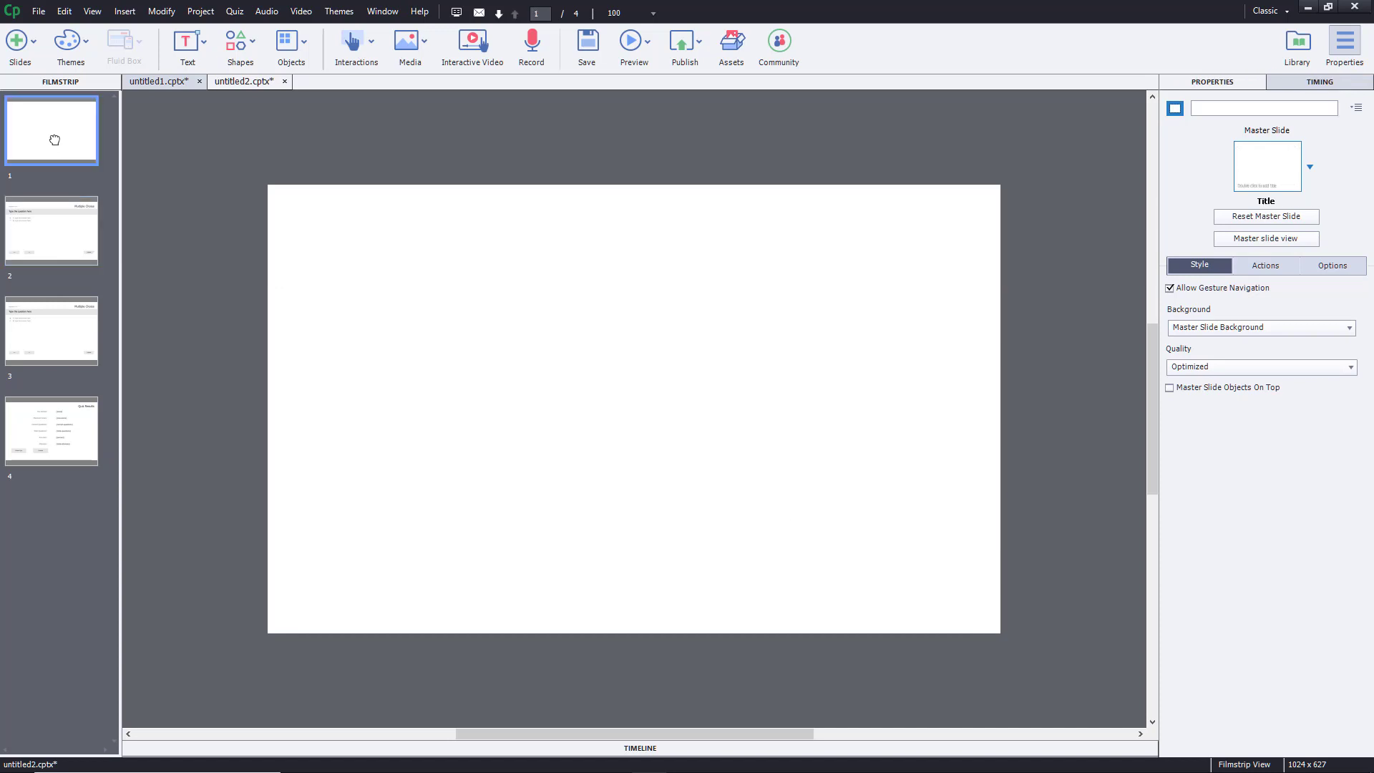
pyautogui.press('Delete')
# Replace question 1's placeholder text with 'What Adobe Creative Cloud Means'.
pyautogui.click(708, 415)
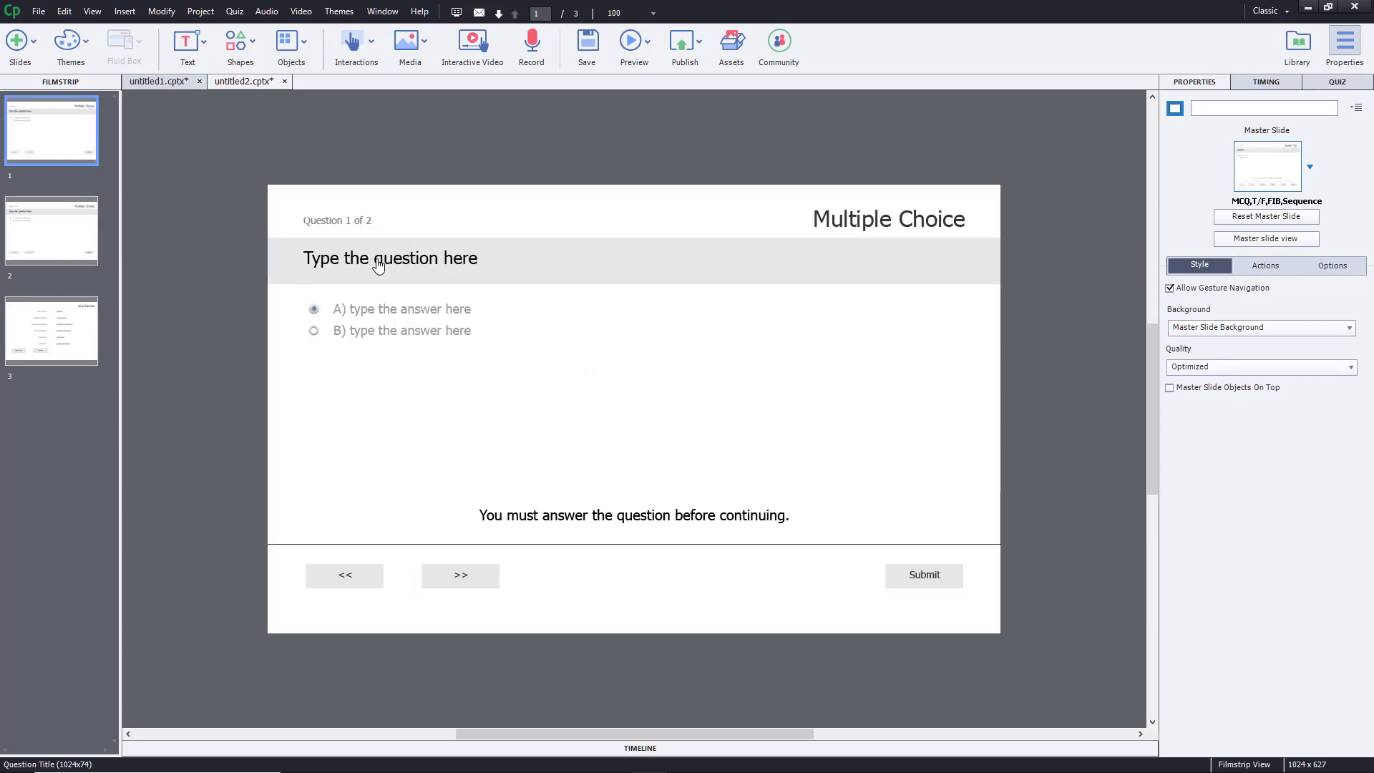
pyautogui.doubleClick(444, 257)
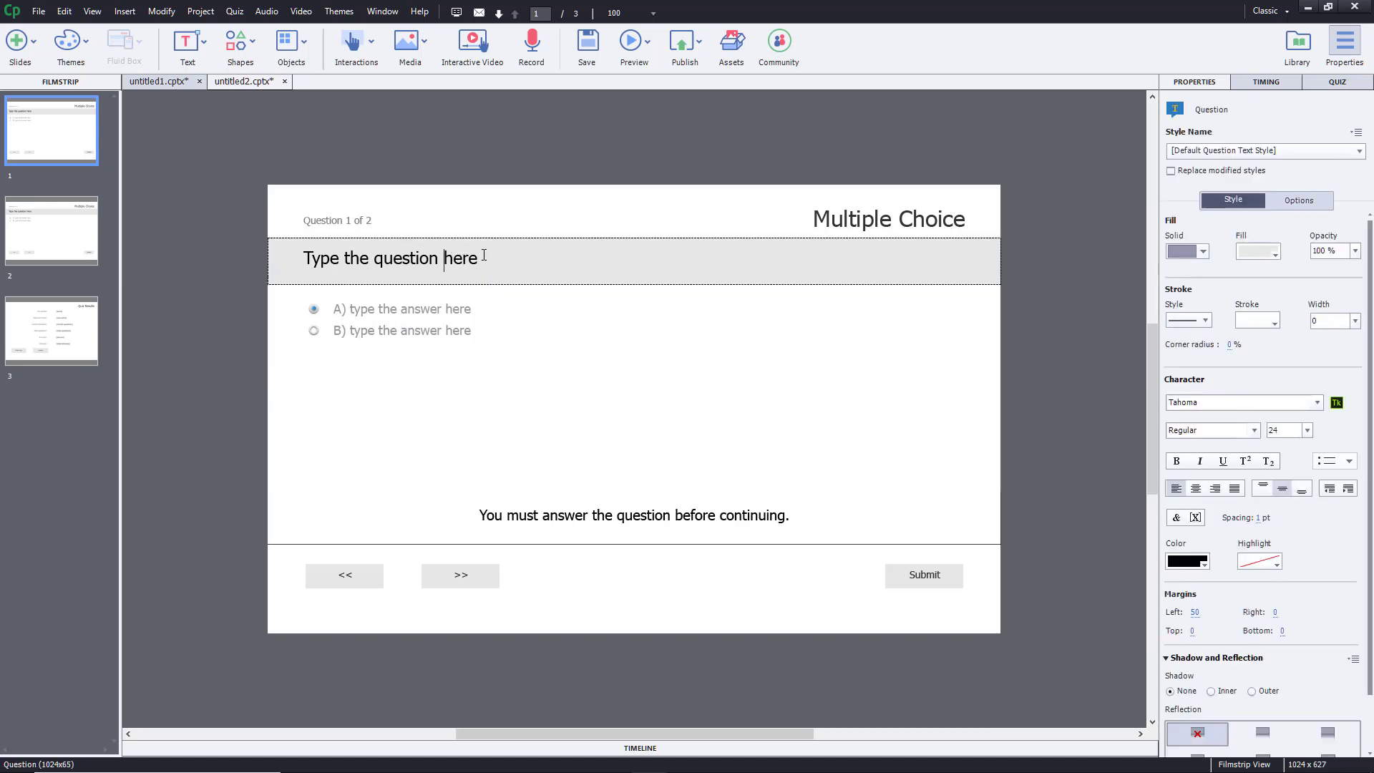
pyautogui.moveTo(484, 258); pyautogui.dragTo(143, 255)
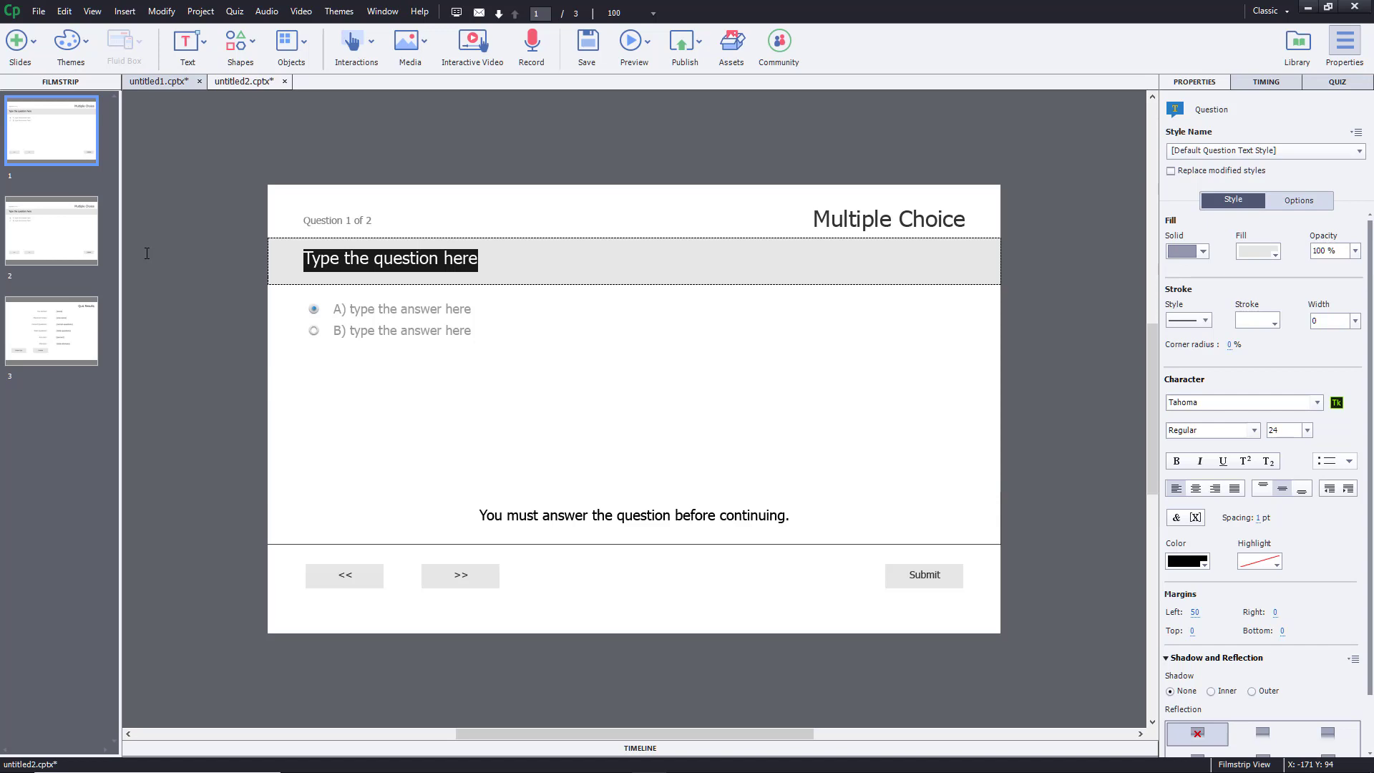
pyautogui.write('What')
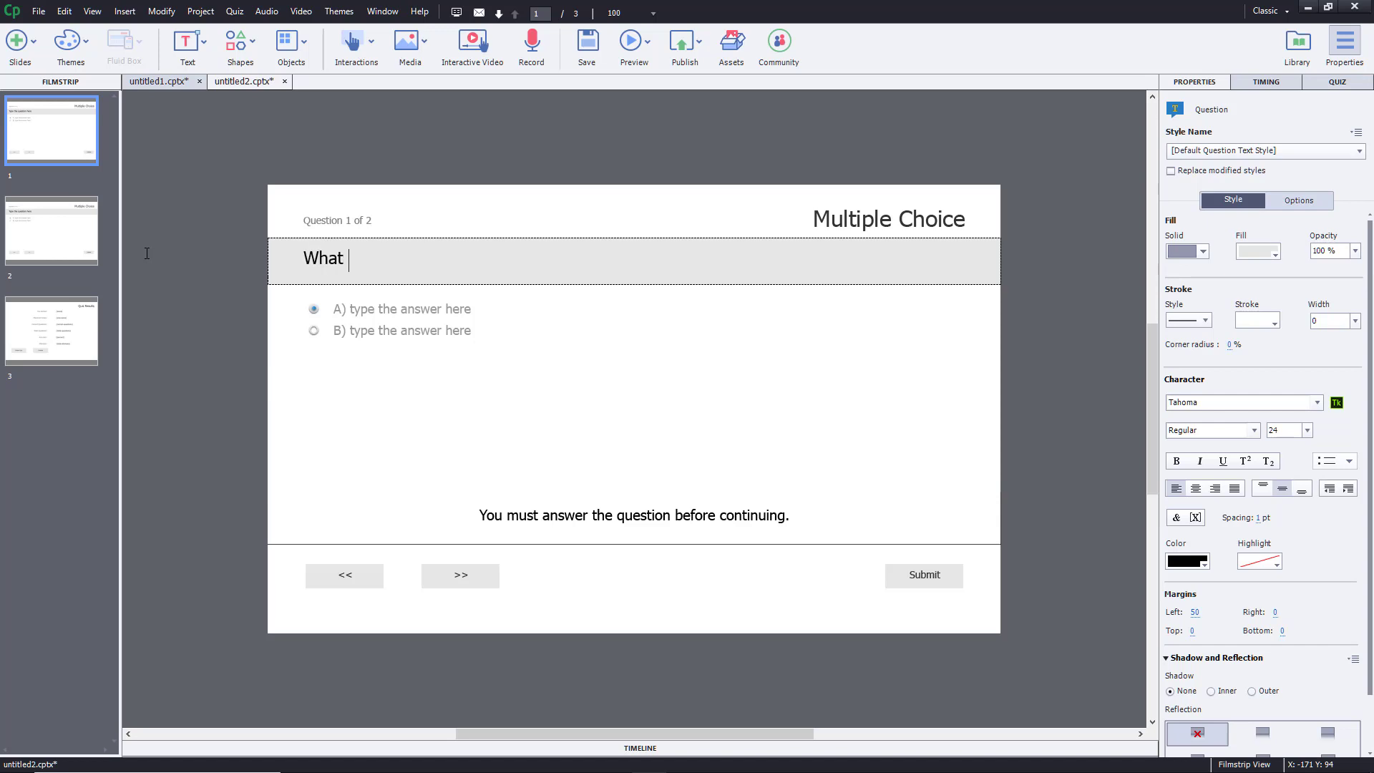
pyautogui.write(' Adobe Creative Cloud Means')
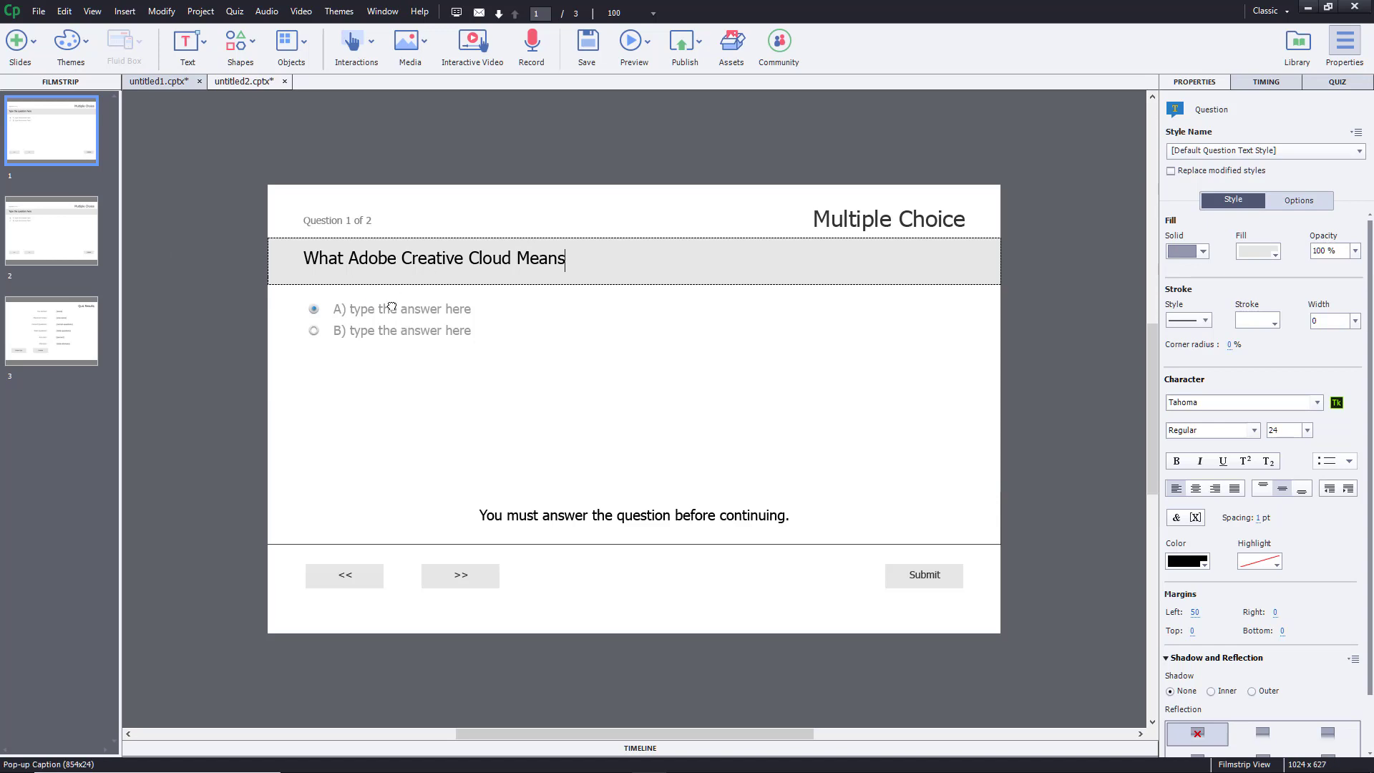
pyautogui.click(355, 306)
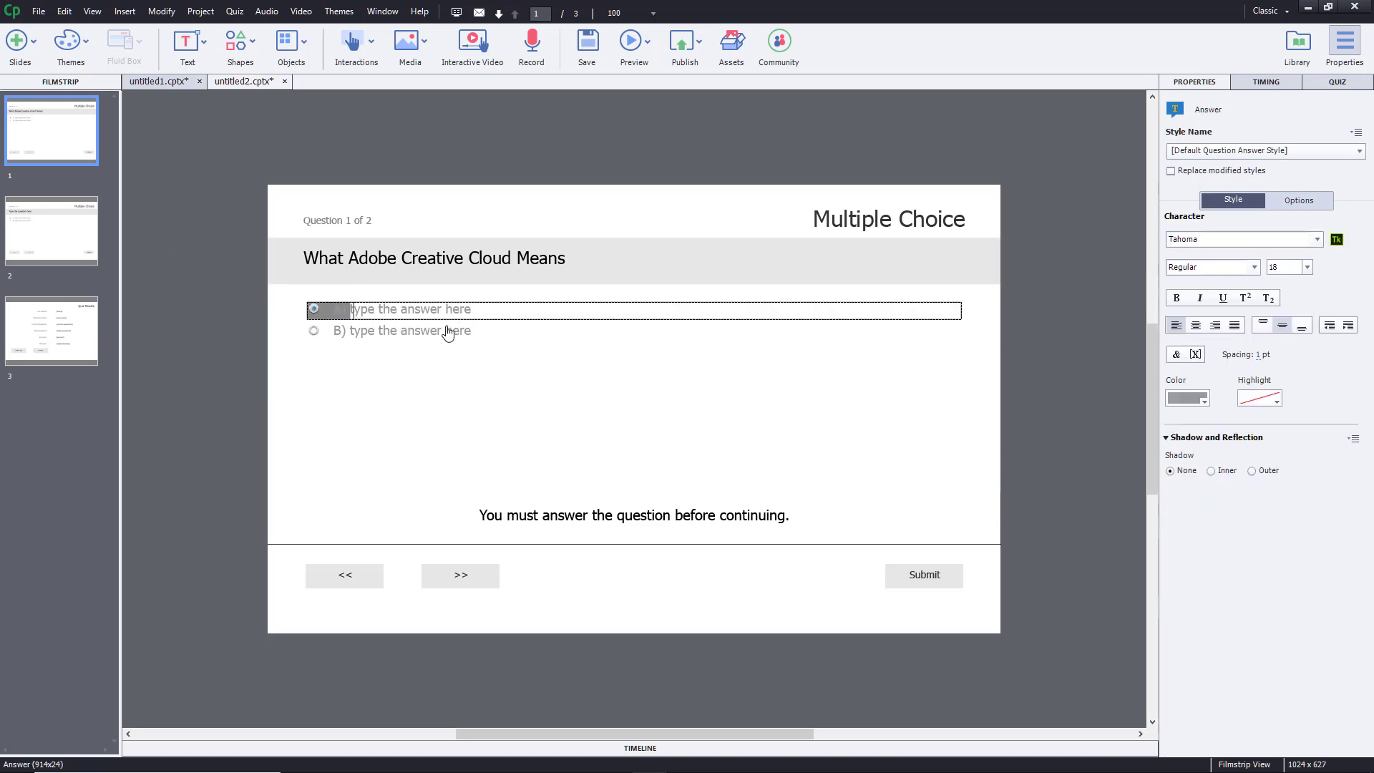
# Enter 'Creative Cloud' as answer B and 'Creative Creations' as answer A.
pyautogui.click(448, 332)
pyautogui.click(448, 332)
pyautogui.moveTo(503, 331); pyautogui.dragTo(265, 309)
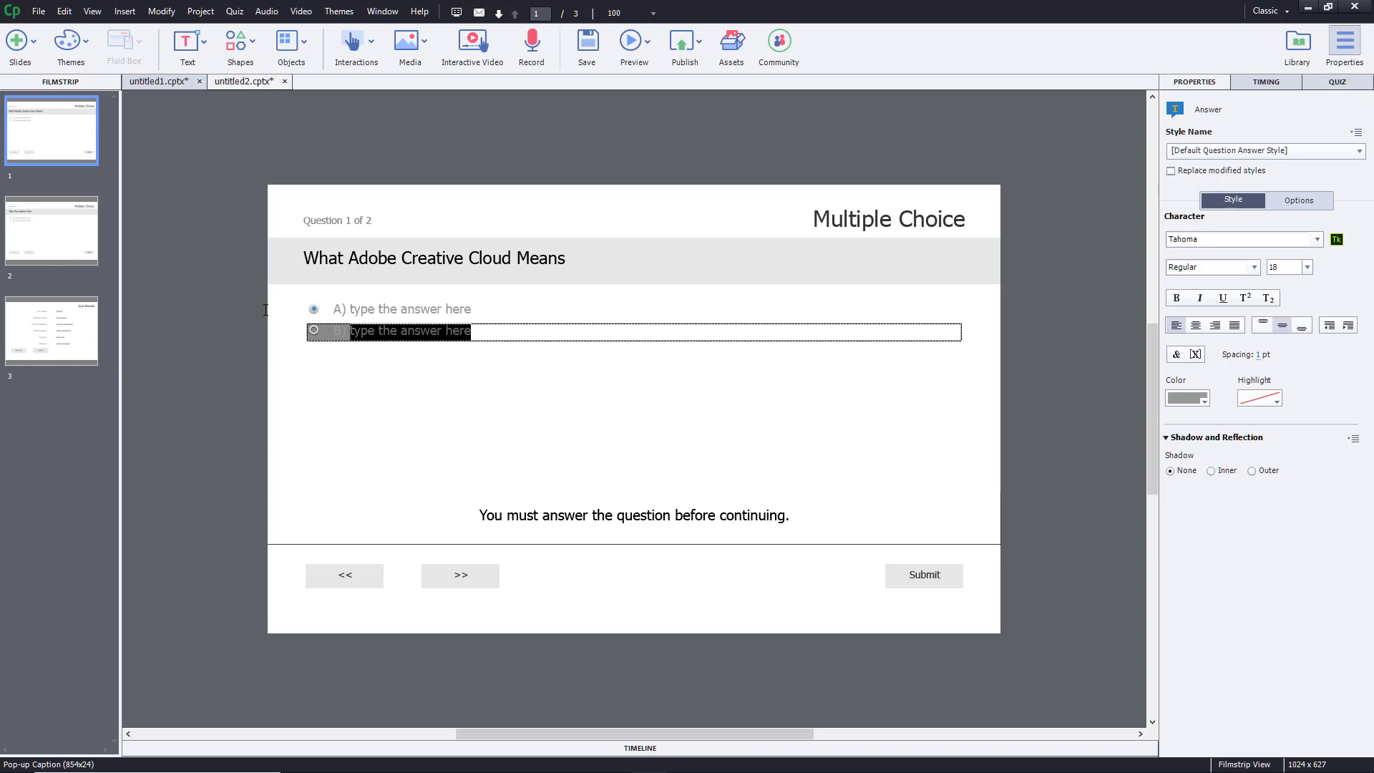
pyautogui.write('Creative Cloud')
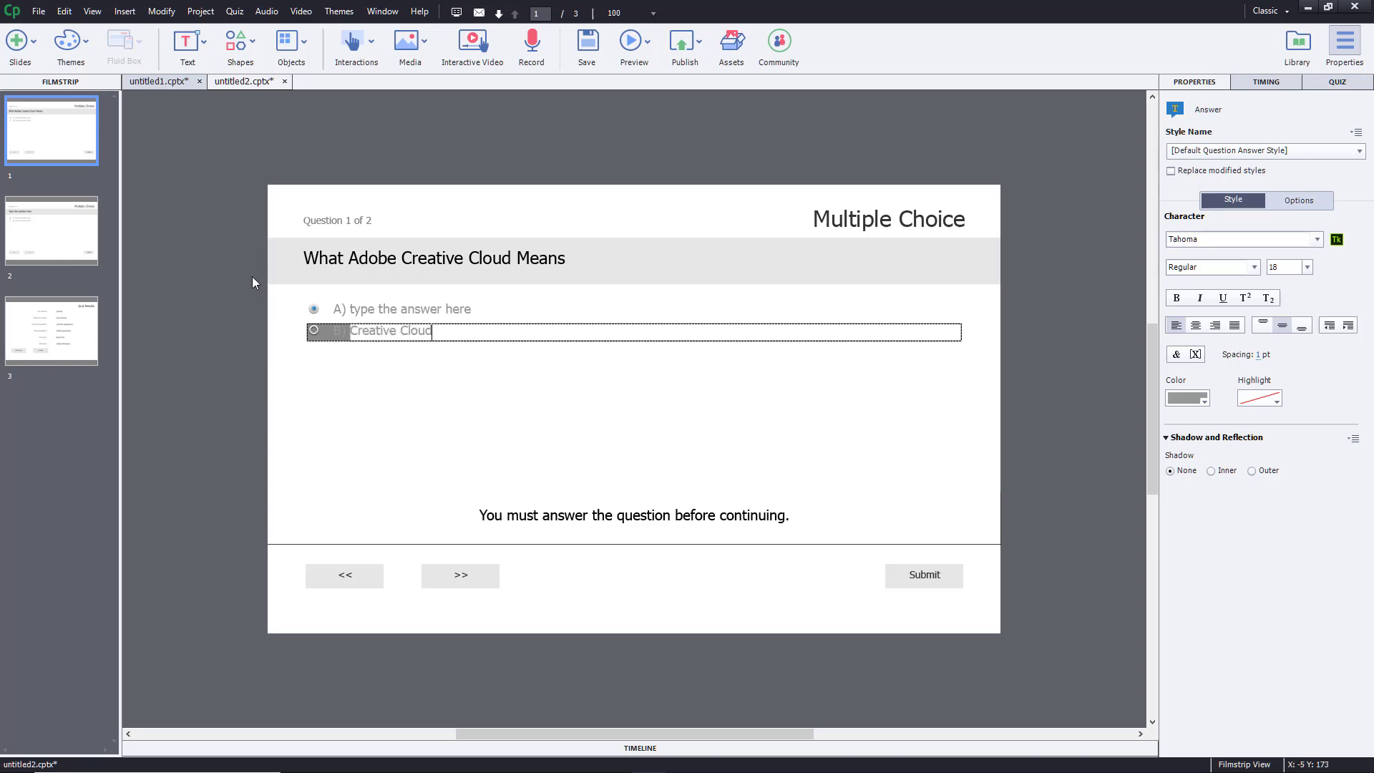
pyautogui.click(430, 308)
pyautogui.hotkey('ctrl', 'a')
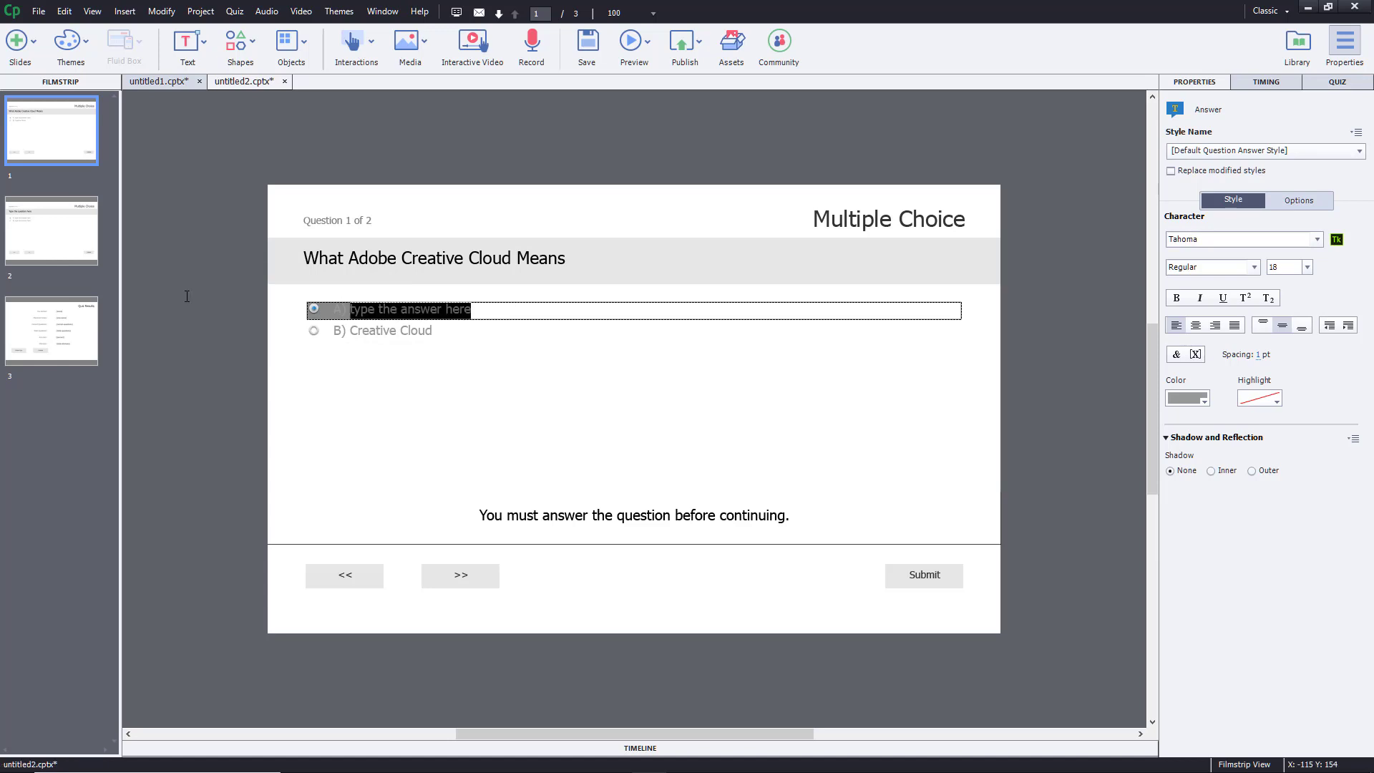
pyautogui.write('Creative Crea')
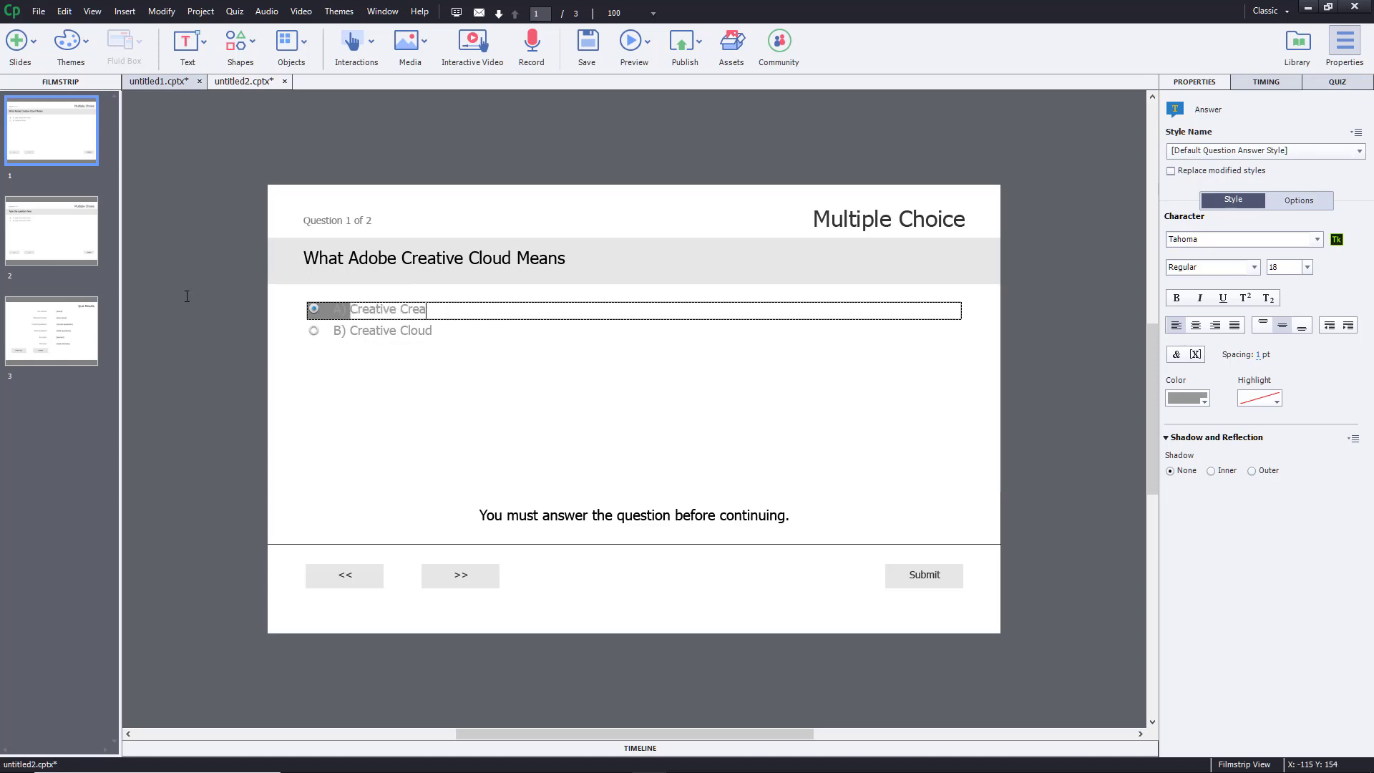
pyautogui.write('tinons')
pyautogui.click(388, 372)
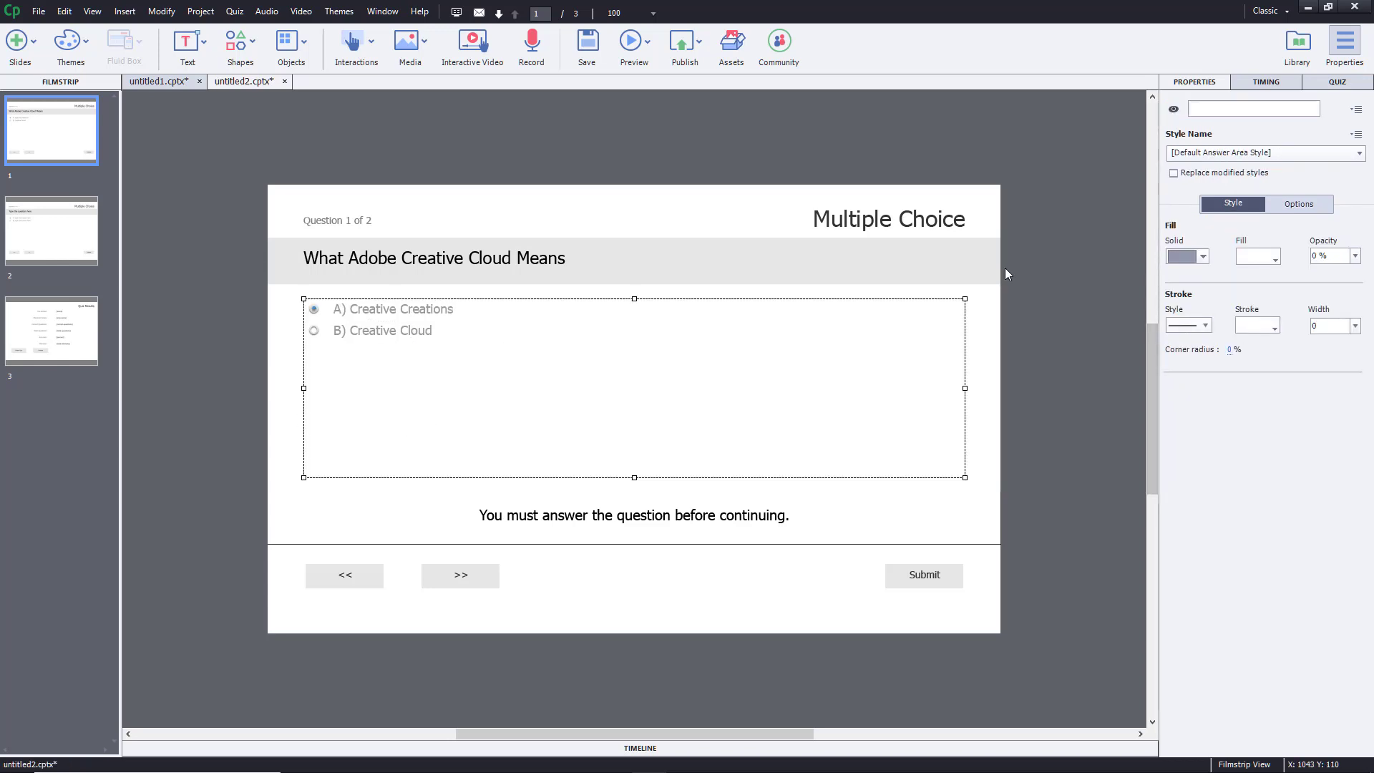
pyautogui.click(741, 163)
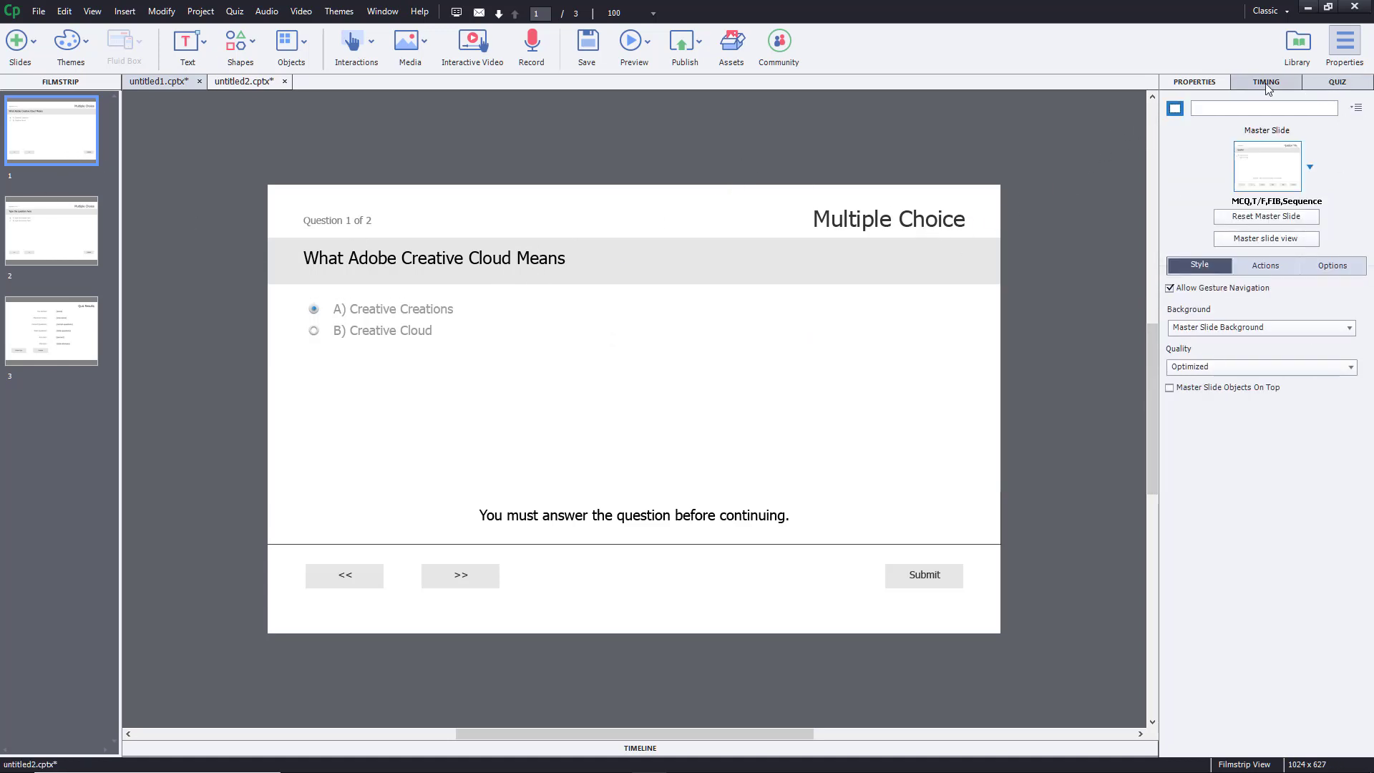
# Set question 1's number of answers to 4 in the Quiz panel.
pyautogui.click(1330, 83)
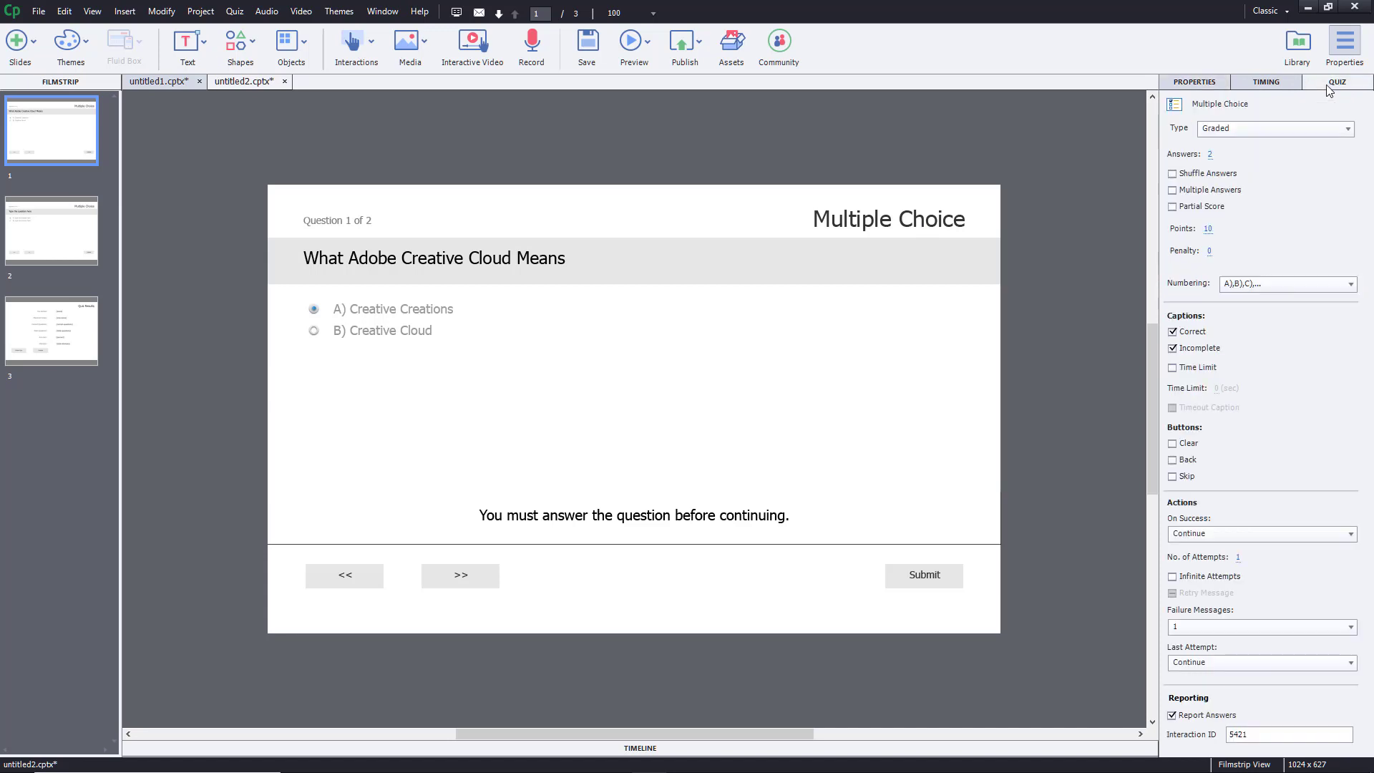
pyautogui.click(1210, 156)
pyautogui.press('Return')
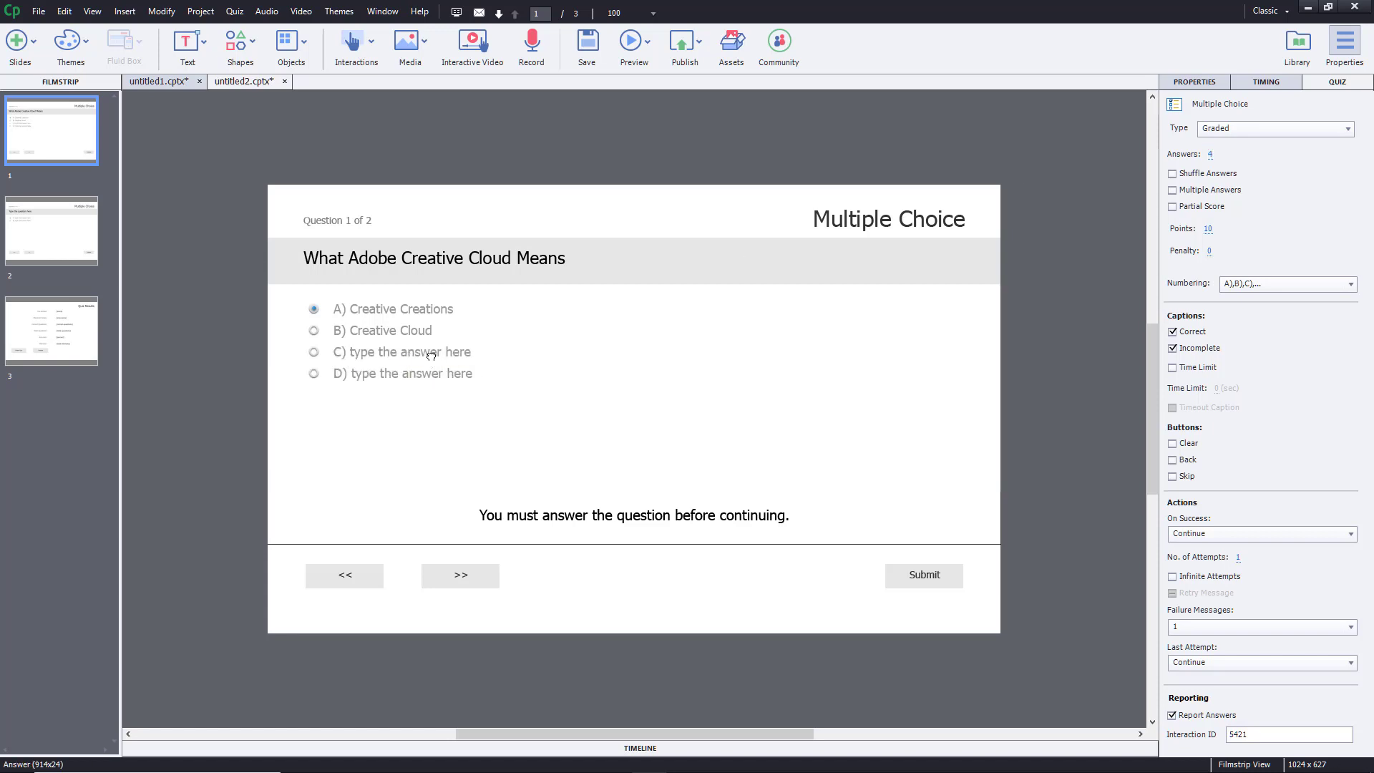
# Enter 'Creative Creation' as answer C and 'All of the Above' as answer D.
pyautogui.doubleClick(429, 355)
pyautogui.moveTo(523, 354); pyautogui.dragTo(212, 352)
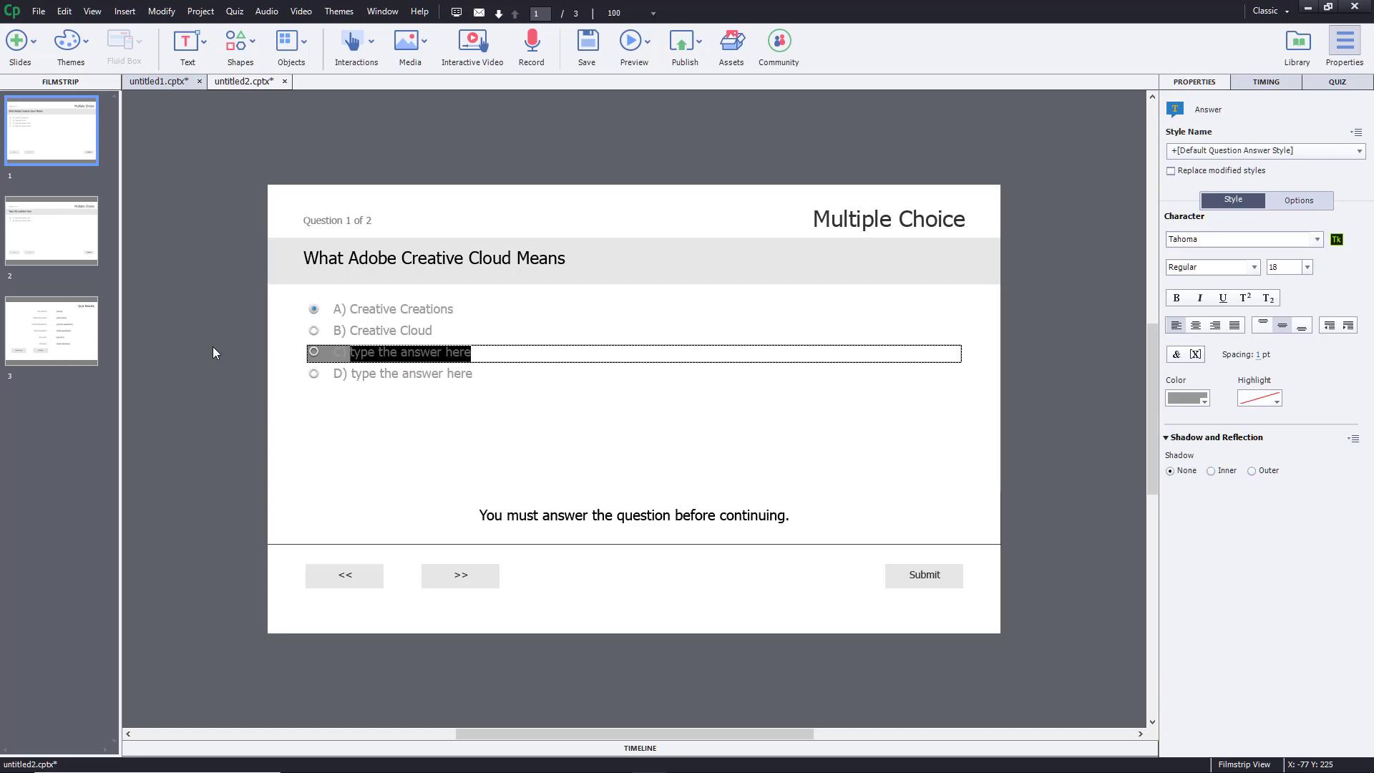
pyautogui.write('Creative Creation')
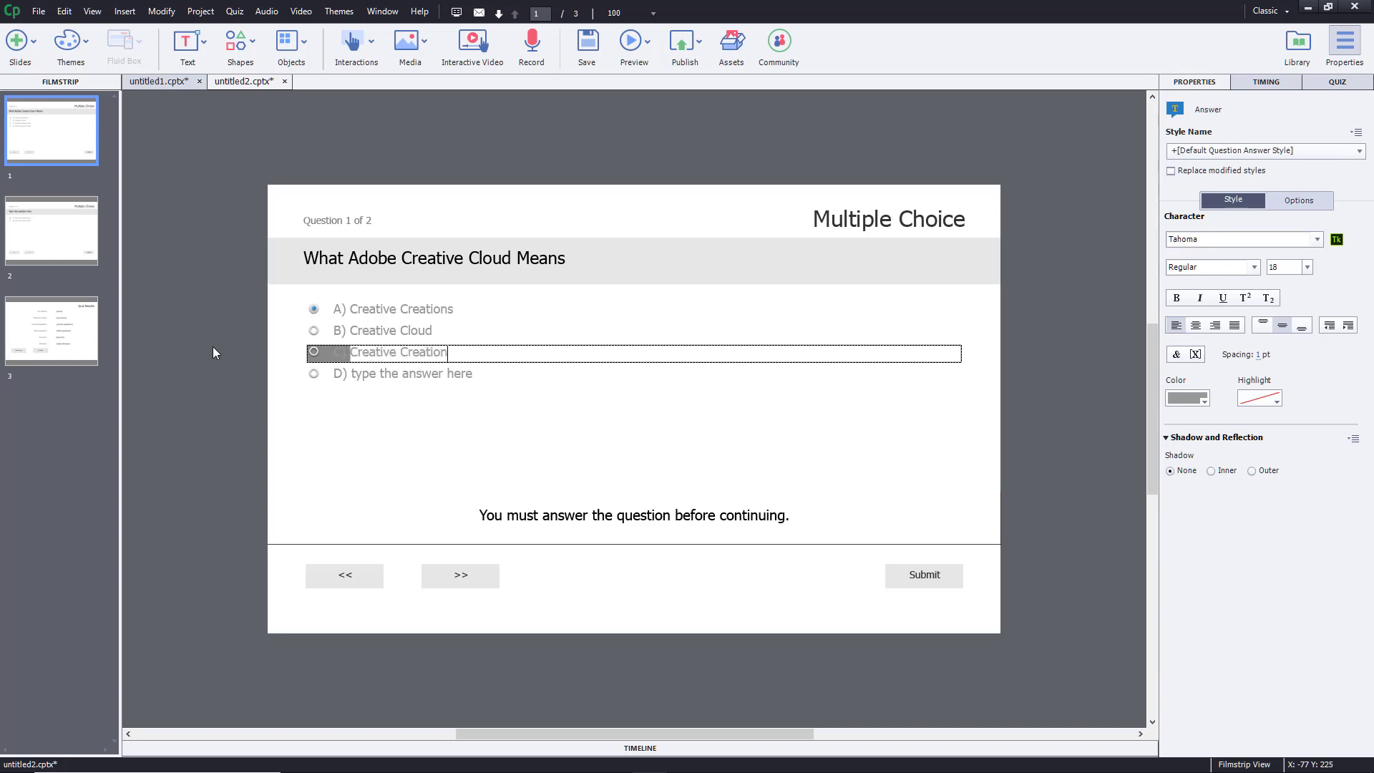
pyautogui.click(367, 378)
pyautogui.doubleClick(369, 373)
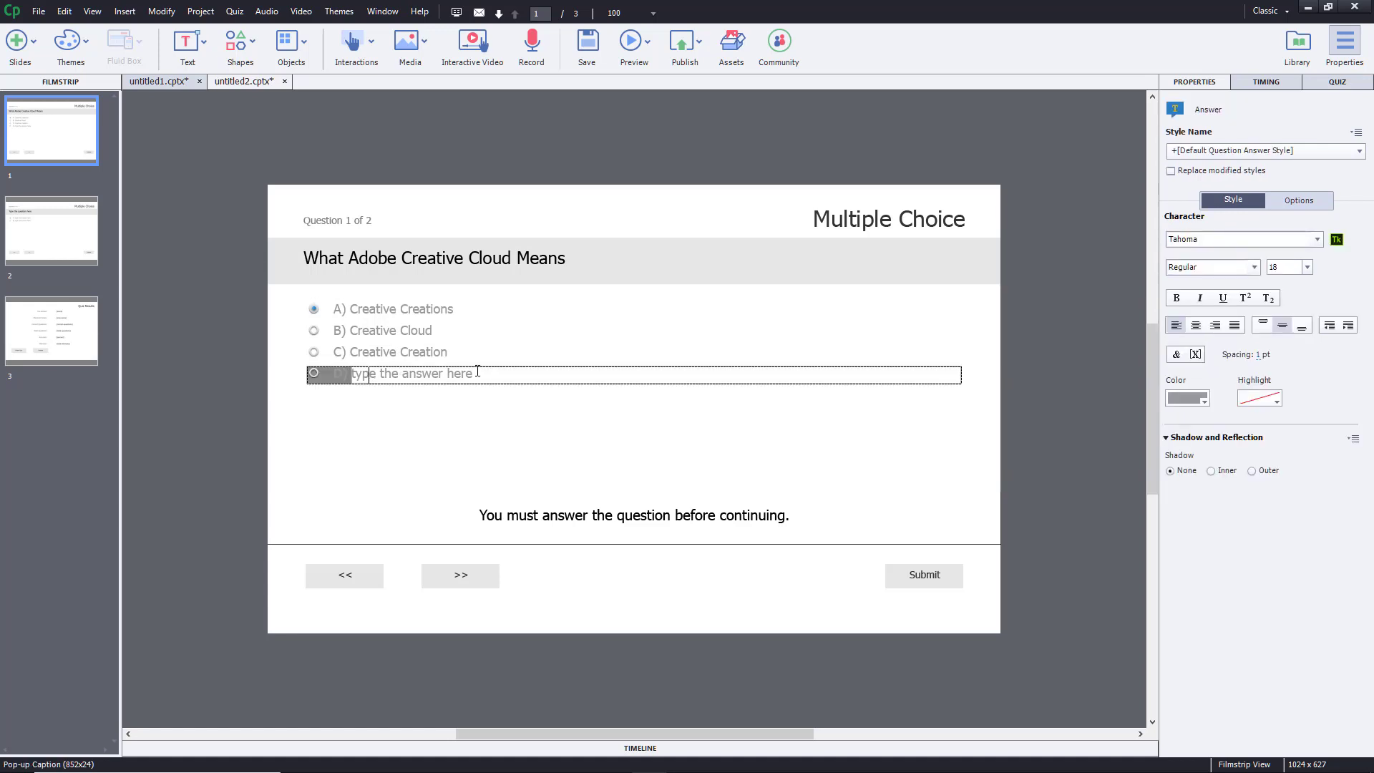
pyautogui.hotkey('ctrl', 'a')
pyautogui.write('A')
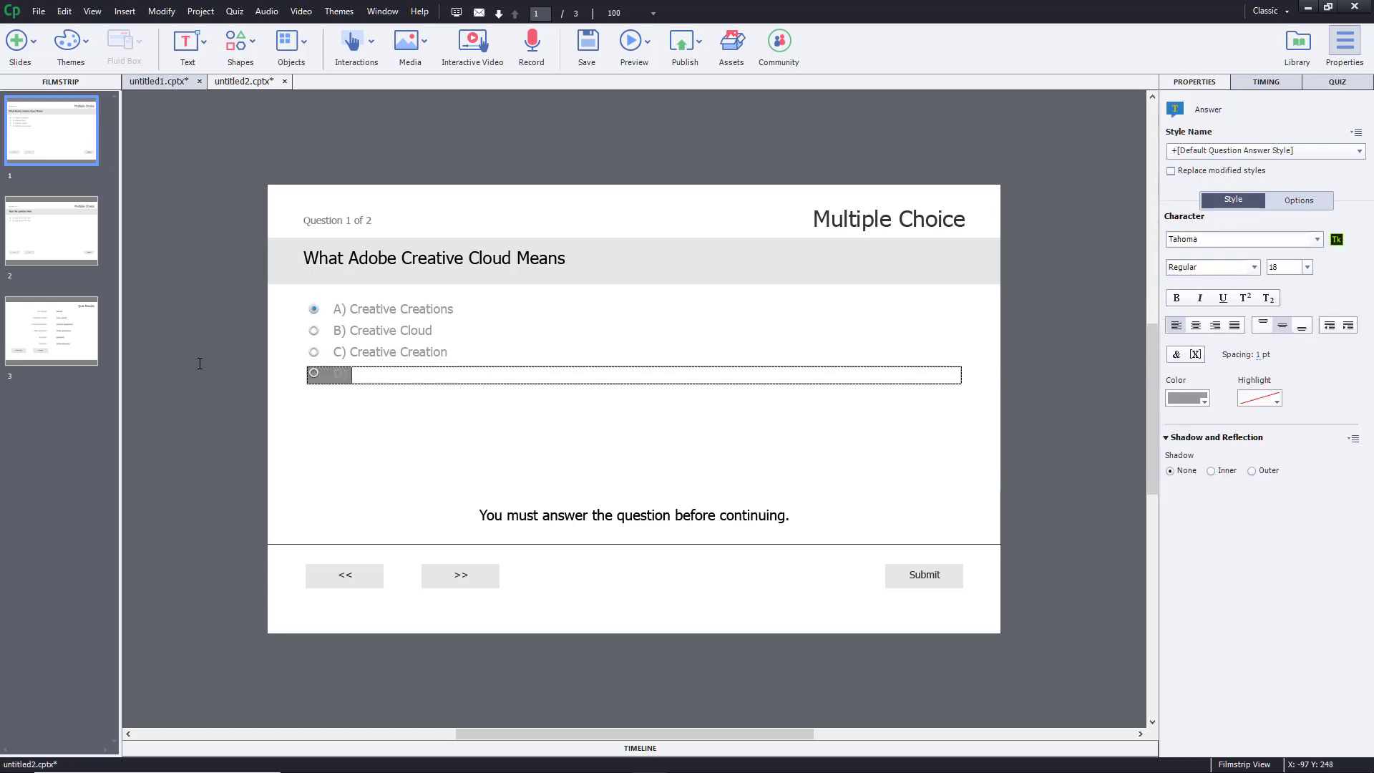
pyautogui.write('ll of the Above')
pyautogui.click(302, 423)
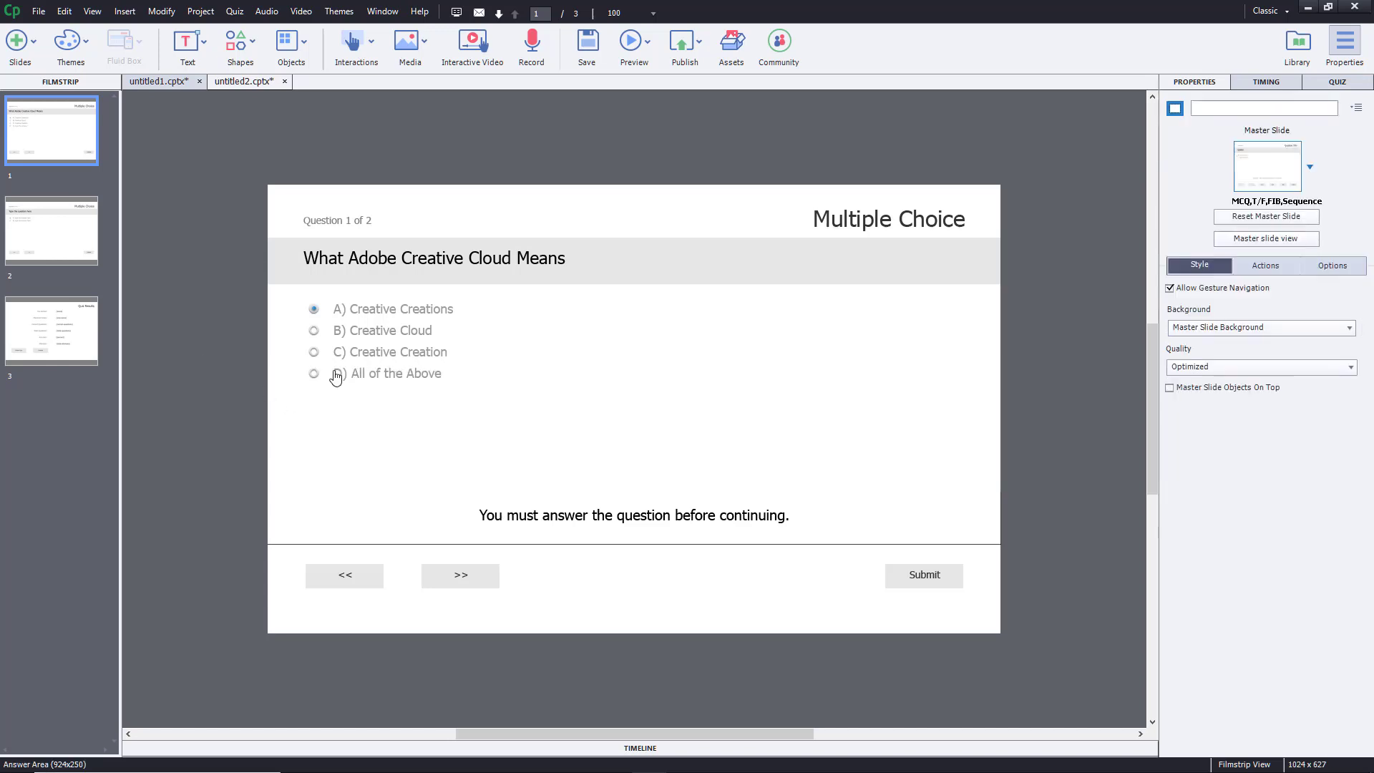
# Mark answer B, Creative Cloud, as question 1's correct answer.
pyautogui.click(318, 335)
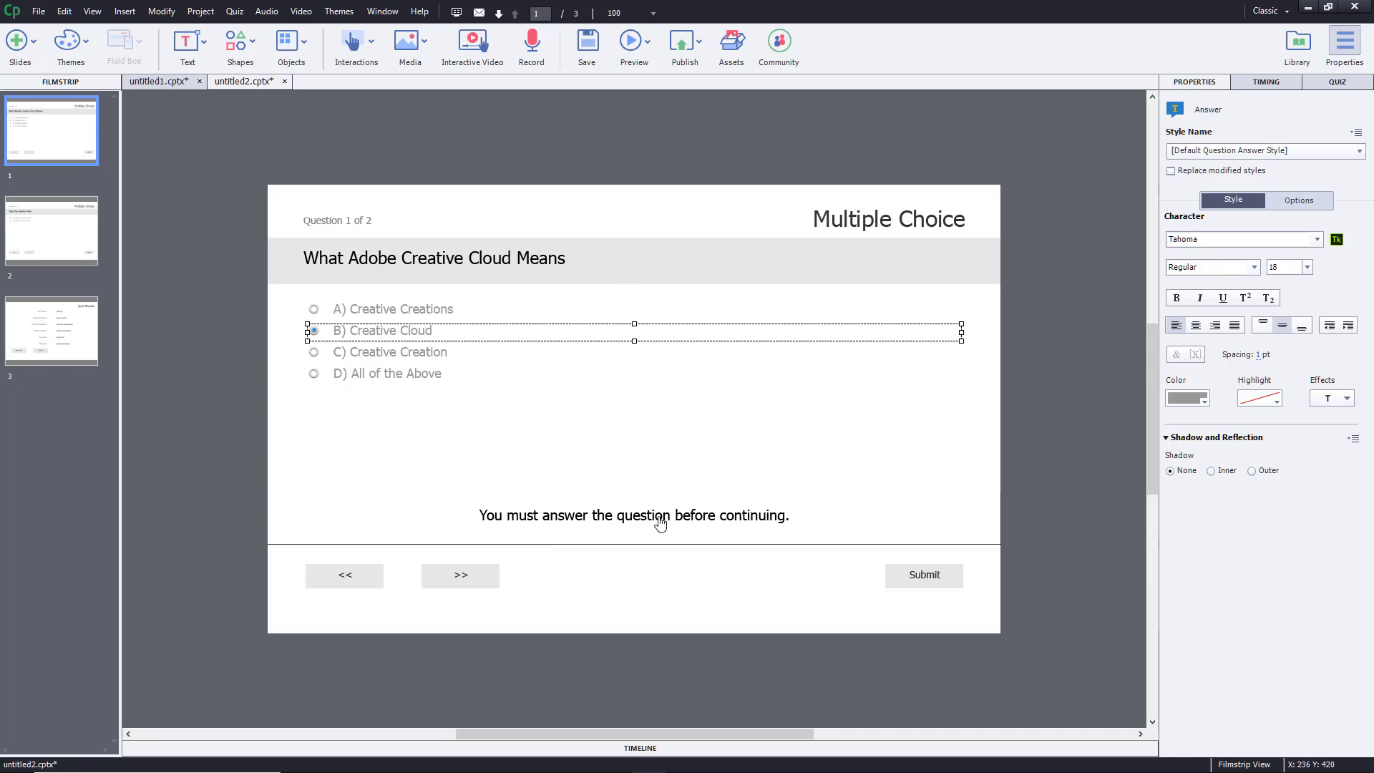
pyautogui.click(1047, 285)
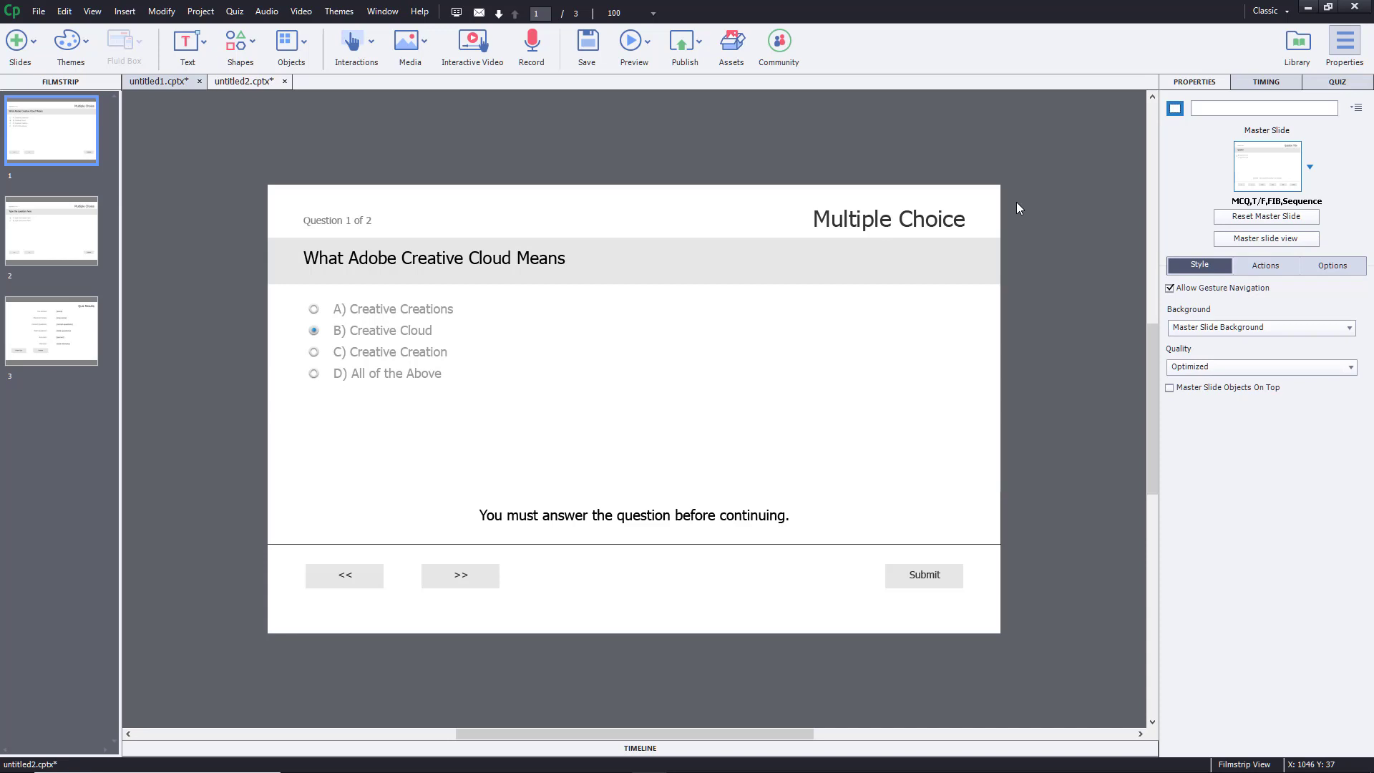
pyautogui.click(1330, 83)
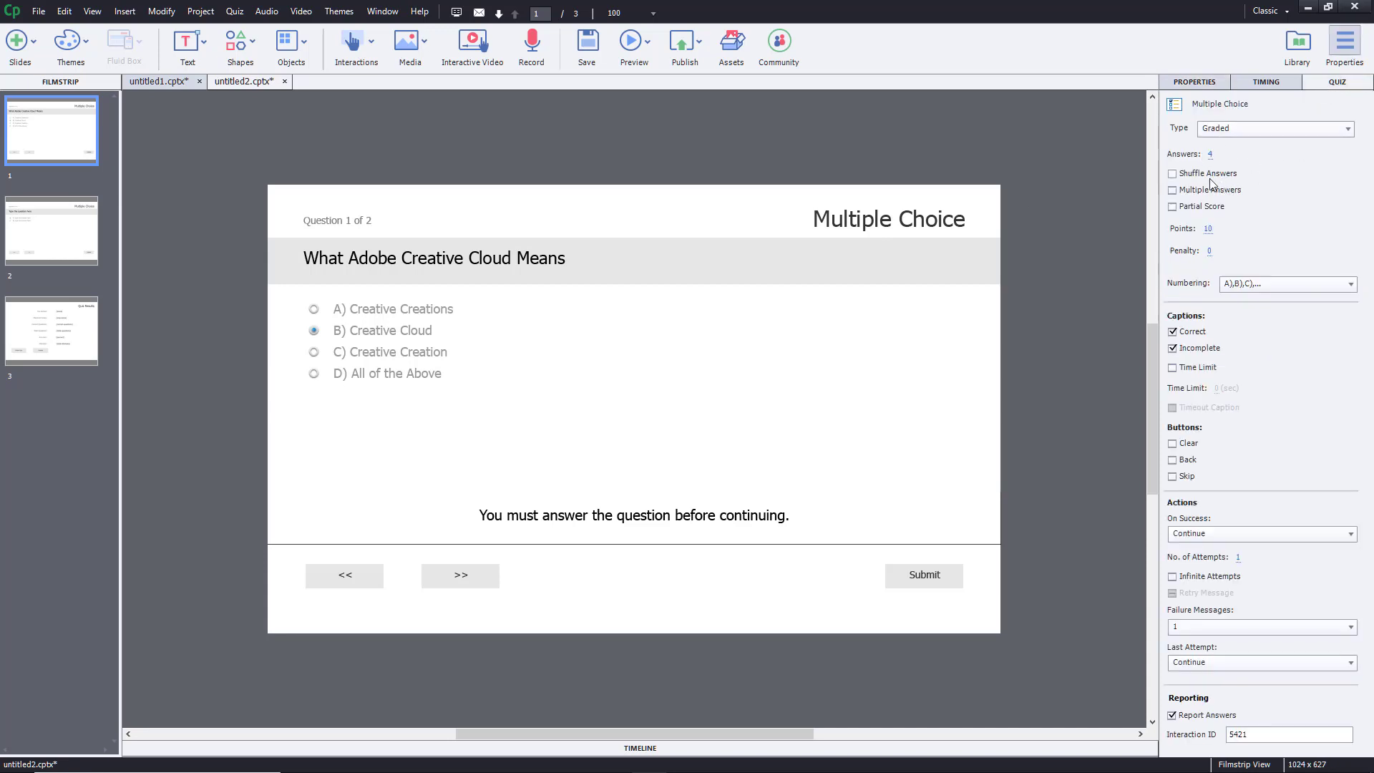
# Turn on Shuffle Answers, keep 10 points, set Penalty to 1, and keep A),B),C) numbering.
pyautogui.click(1209, 174)
pyautogui.click(1180, 193)
pyautogui.click(1172, 191)
pyautogui.click(1173, 190)
pyautogui.click(1173, 207)
pyautogui.click(1173, 207)
pyautogui.click(1209, 230)
pyautogui.click(1271, 233)
pyautogui.moveTo(1210, 256); pyautogui.dragTo(1257, 256)
pyautogui.click(1278, 284)
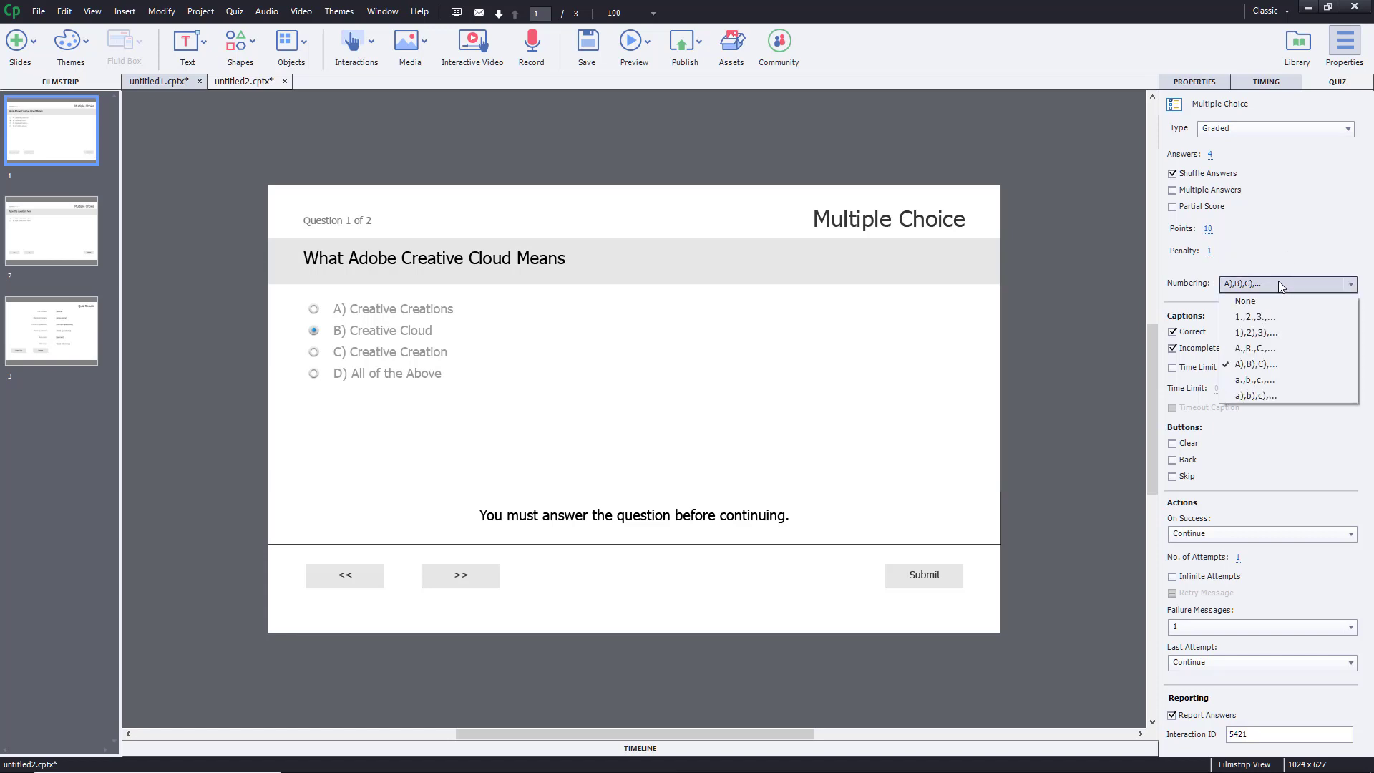
pyautogui.click(1286, 236)
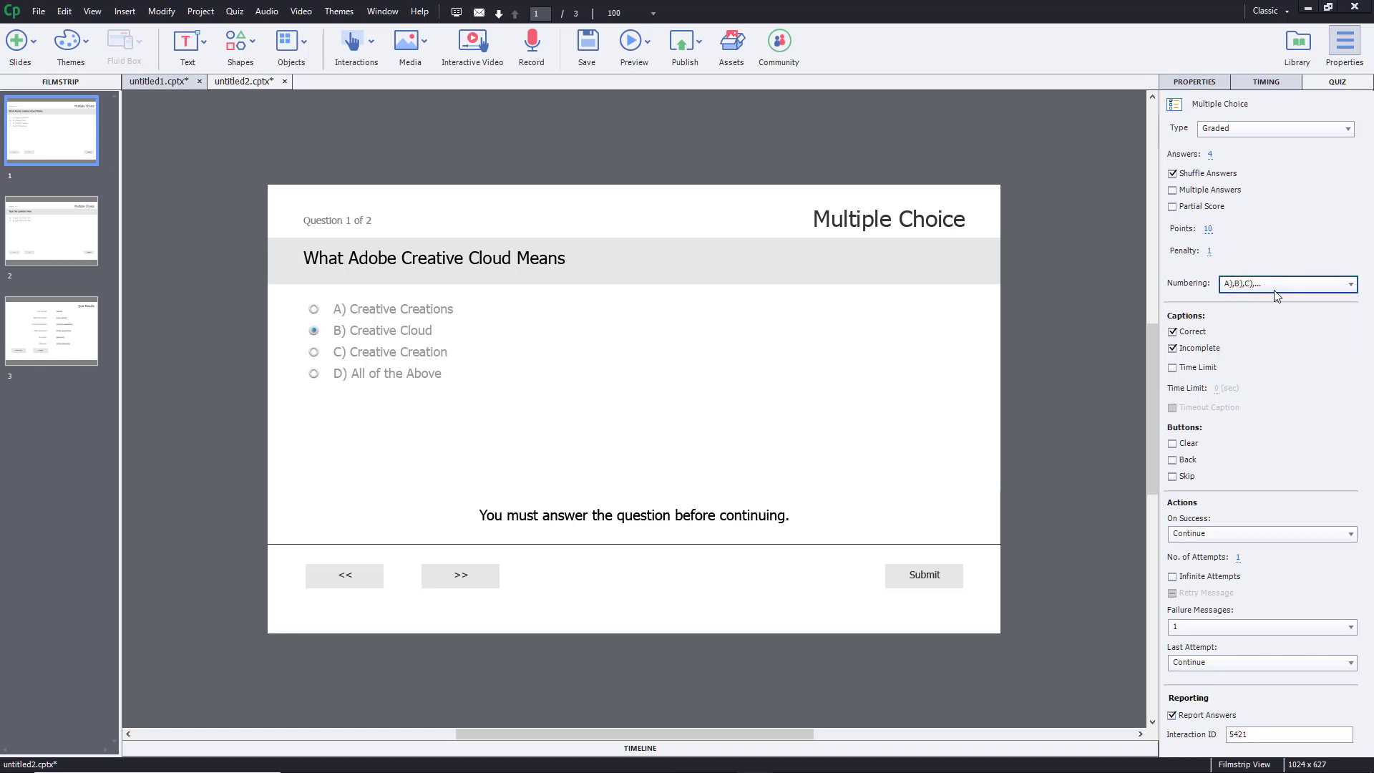
# Leave question 1's Clear, Back and Skip button options unticked.
pyautogui.click(1173, 444)
pyautogui.click(1173, 460)
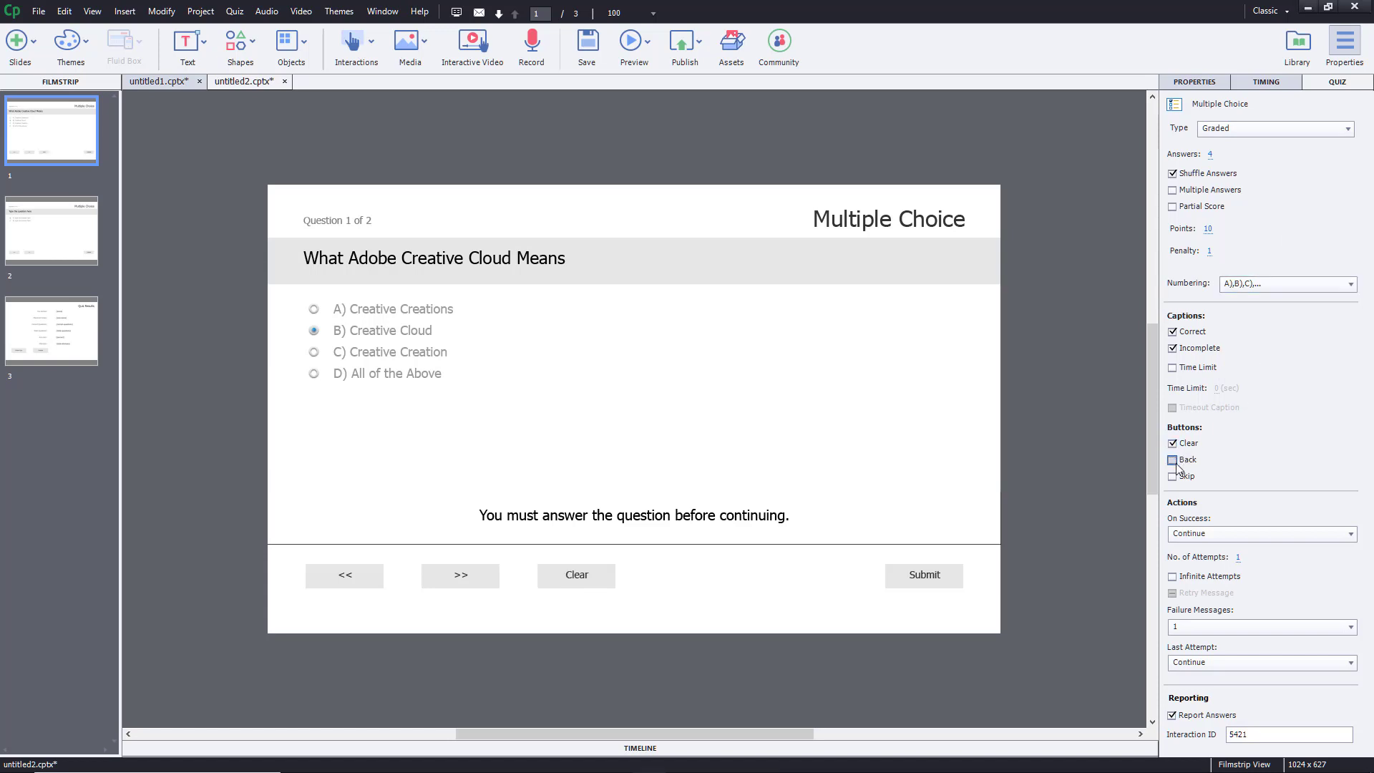
pyautogui.click(1173, 477)
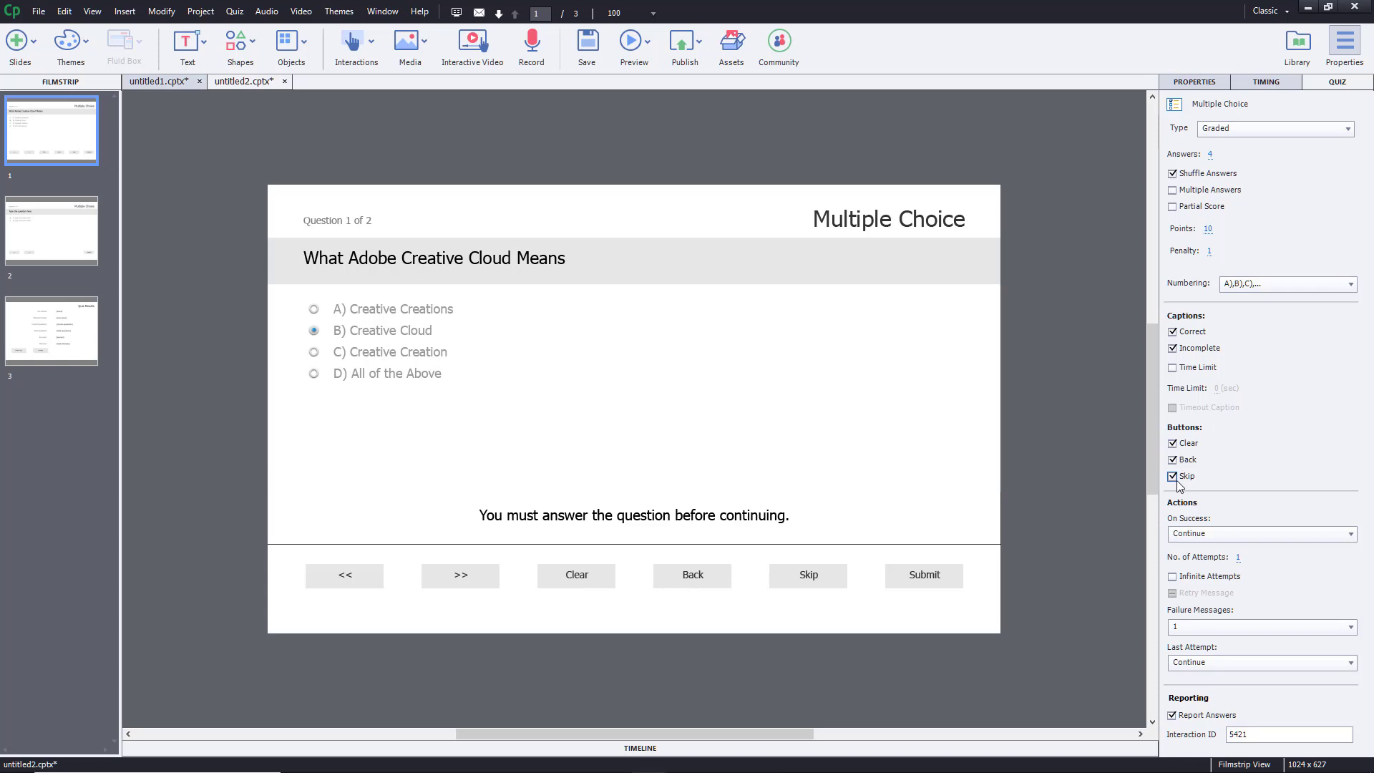
pyautogui.click(1172, 477)
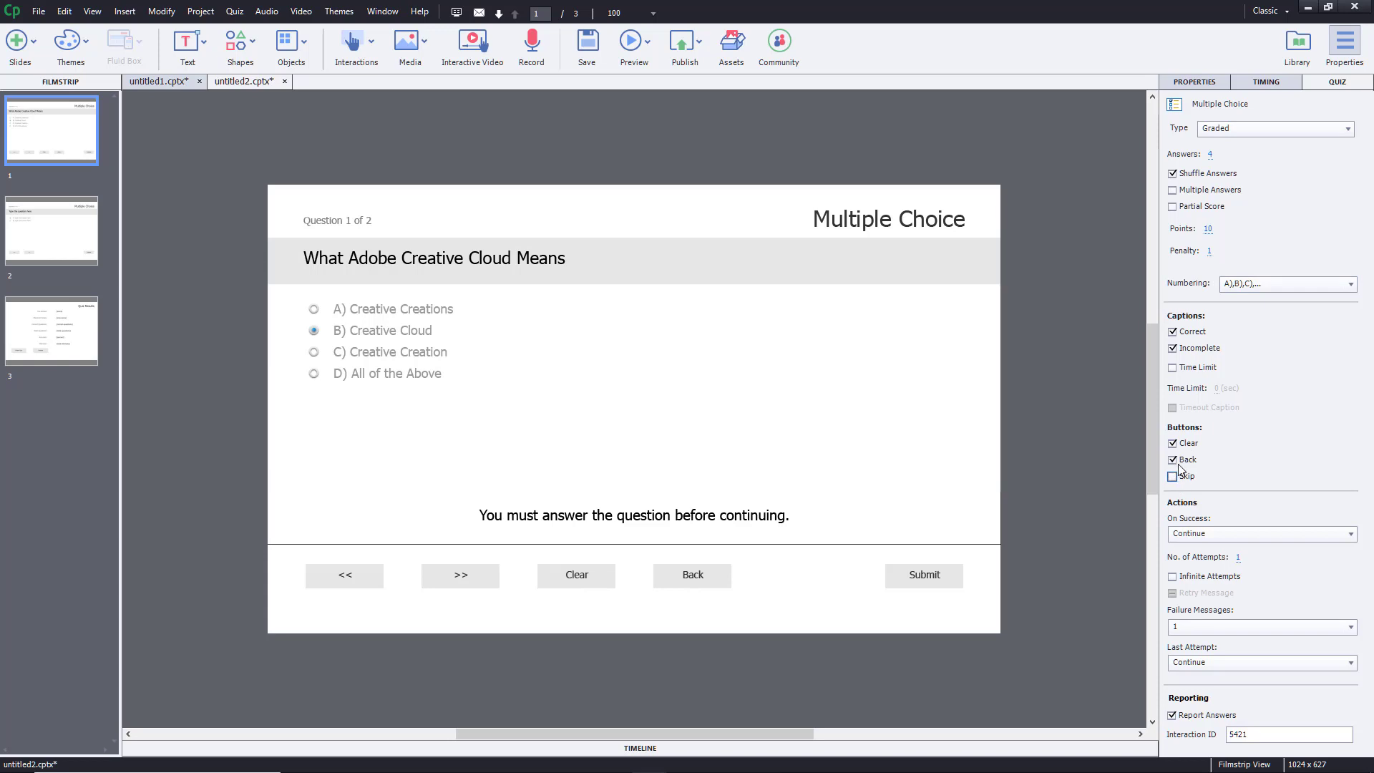
pyautogui.click(1173, 460)
pyautogui.click(1174, 444)
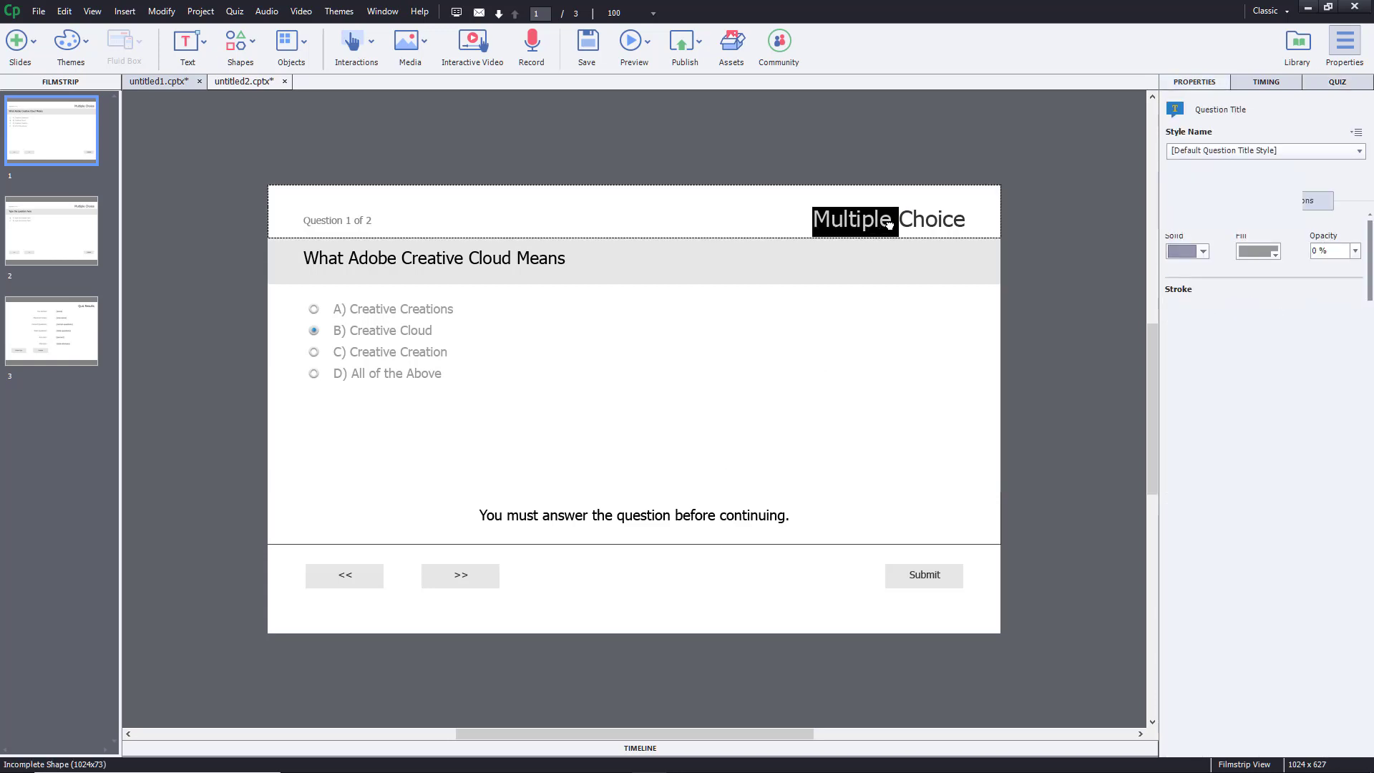
# Deselect the answers and switch to the second question slide.
pyautogui.click(868, 354)
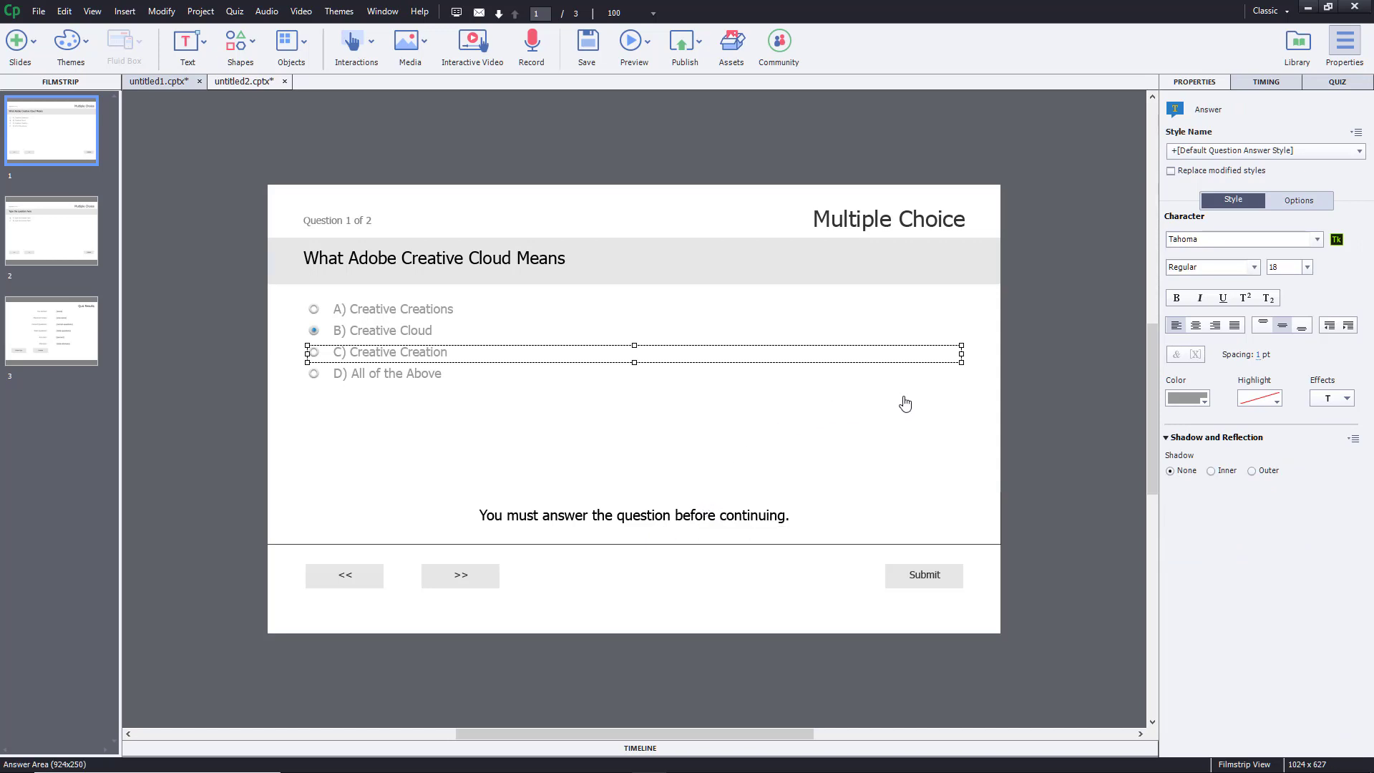
pyautogui.click(1028, 324)
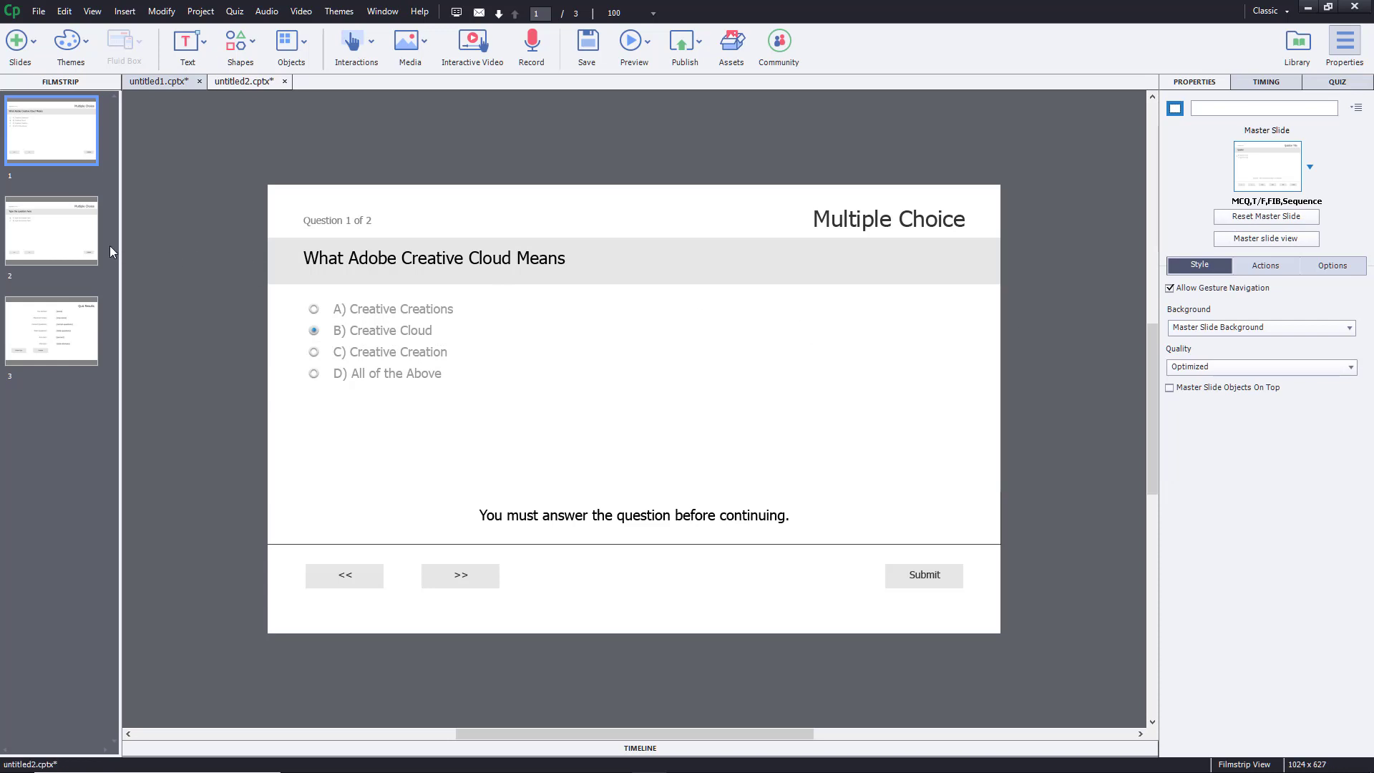
pyautogui.click(71, 236)
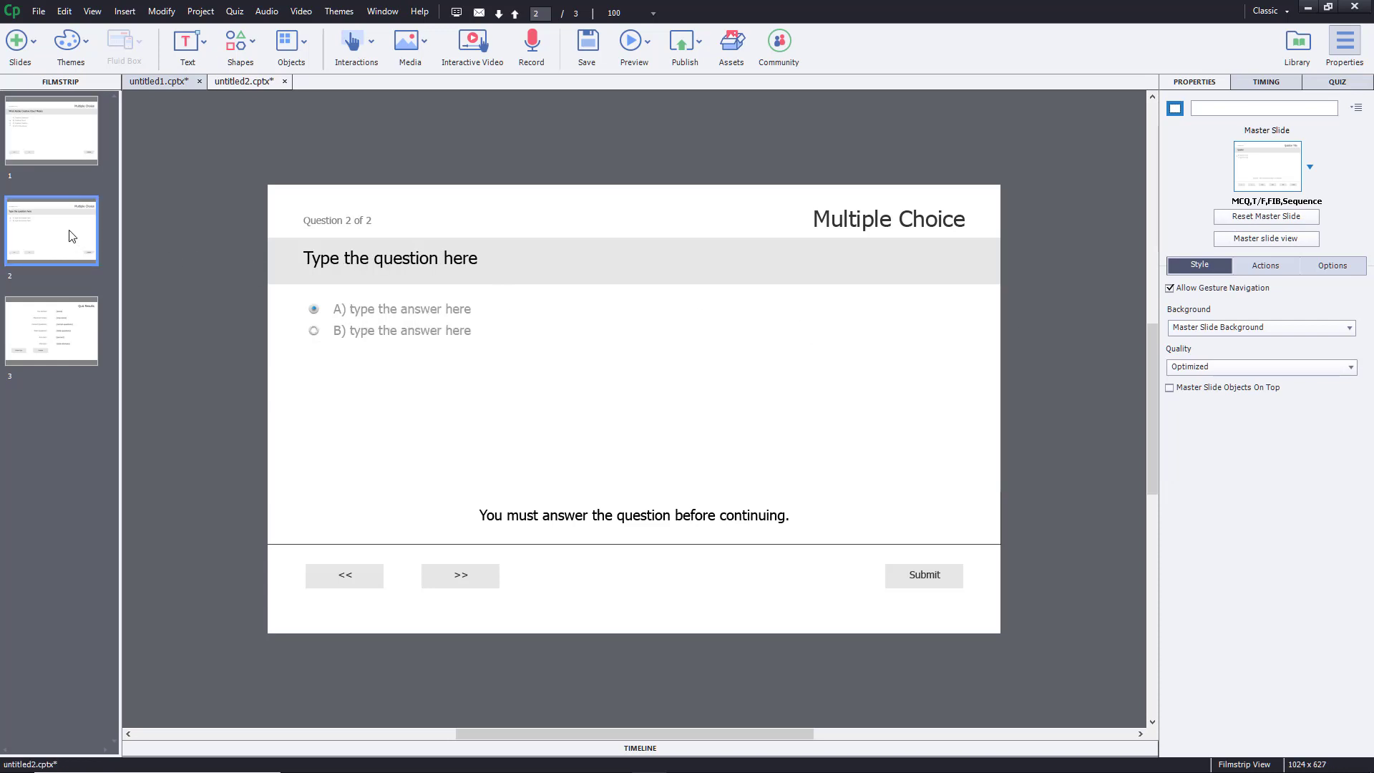
# Replace question 2's placeholder with 'What is the tool used for Desiging Graphics'.
pyautogui.click(394, 263)
pyautogui.hotkey('ctrl', 'a')
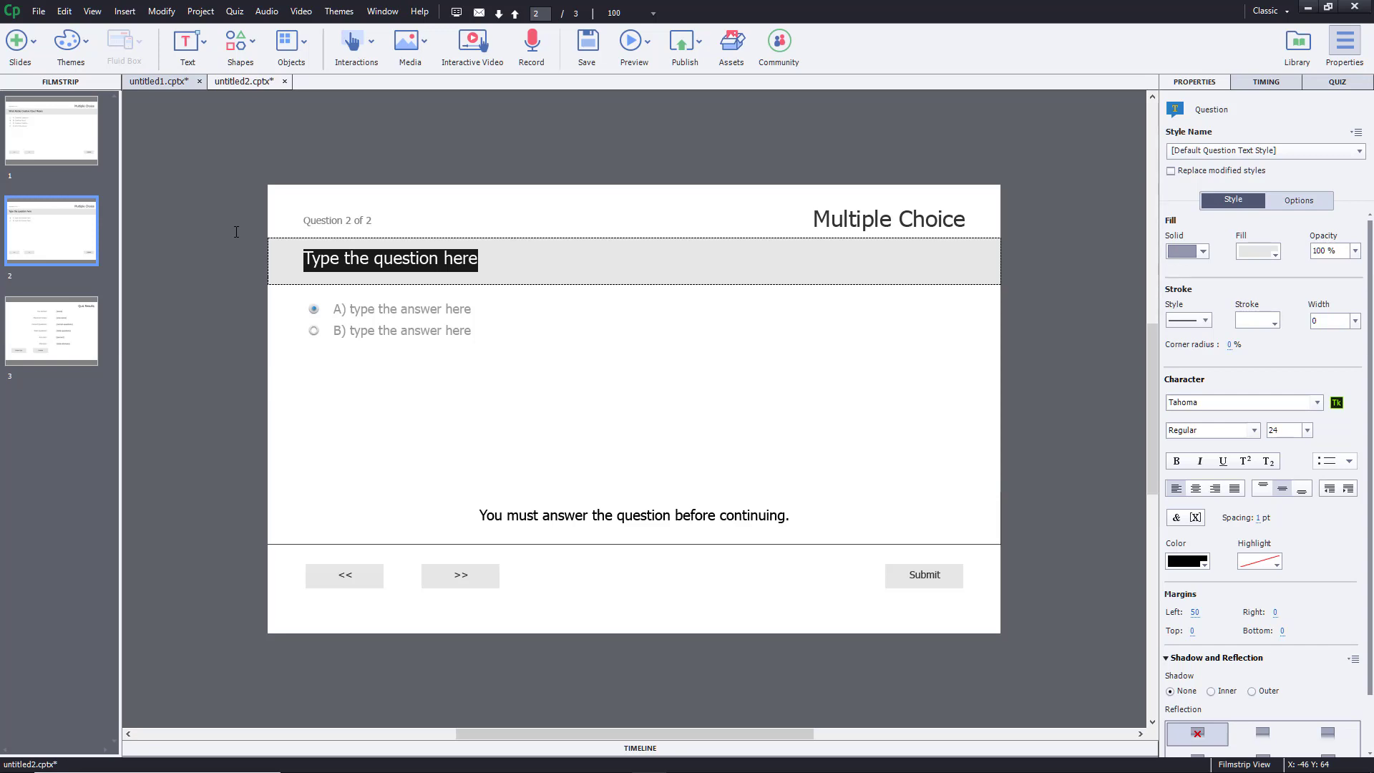
pyautogui.write('What are the')
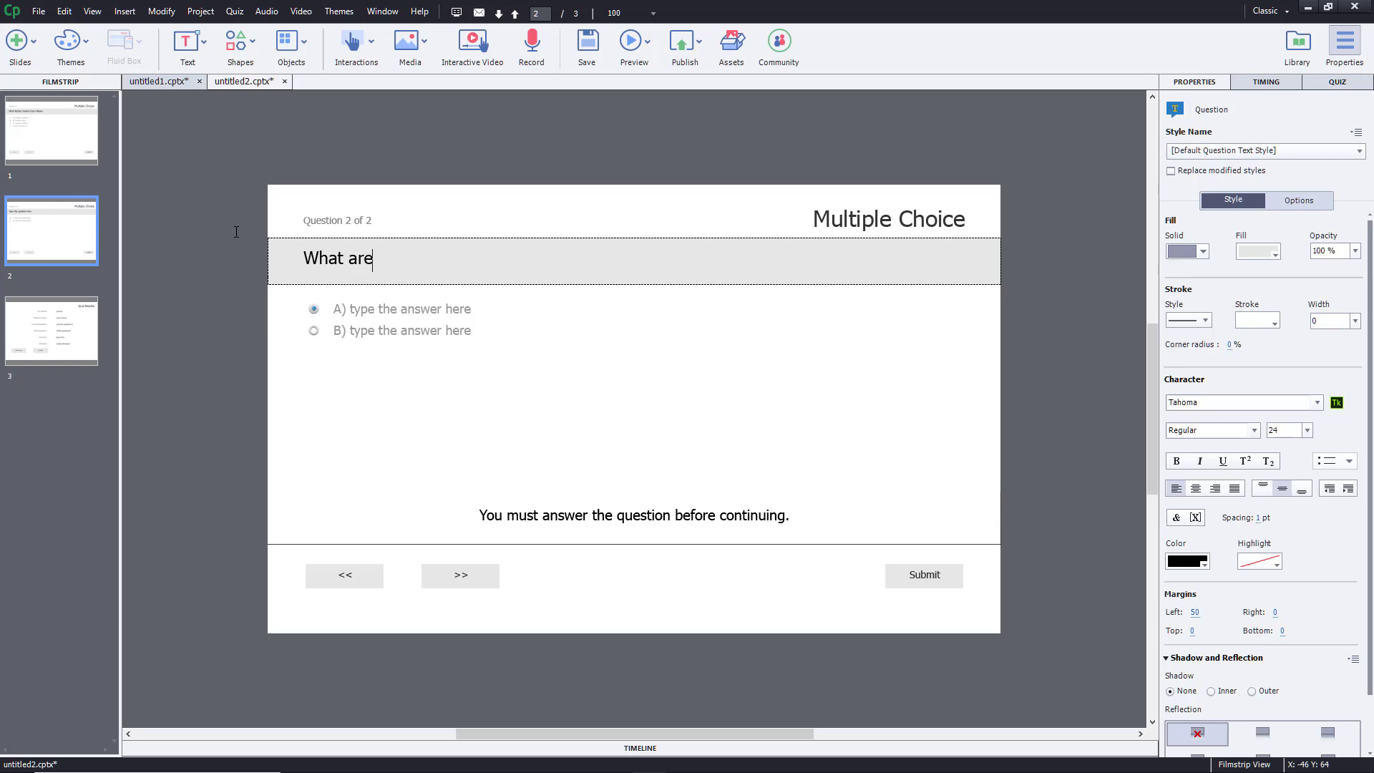
pyautogui.press('BackSpace')
pyautogui.press('BackSpace')
pyautogui.press('BackSpace')
pyautogui.write('is the tool used for Desigin')
pyautogui.press('BackSpace')
pyautogui.write('ging Graphics')
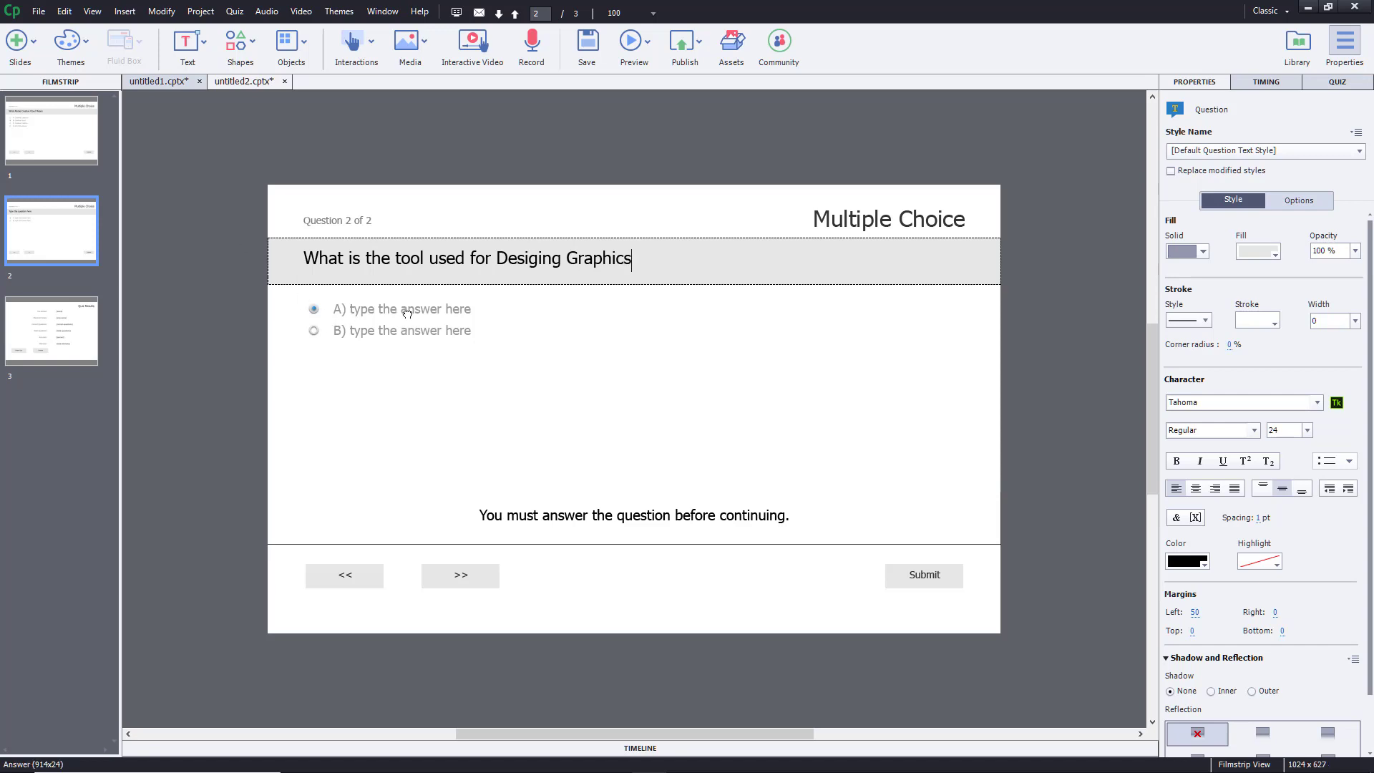
# Replace question 2's placeholder answers with 'Adobe Illustrator' for A and 'Adobe After Effects' for B.
pyautogui.doubleClick(407, 314)
pyautogui.hotkey('ctrl', 'a')
pyautogui.write('Adobe Illustrator')
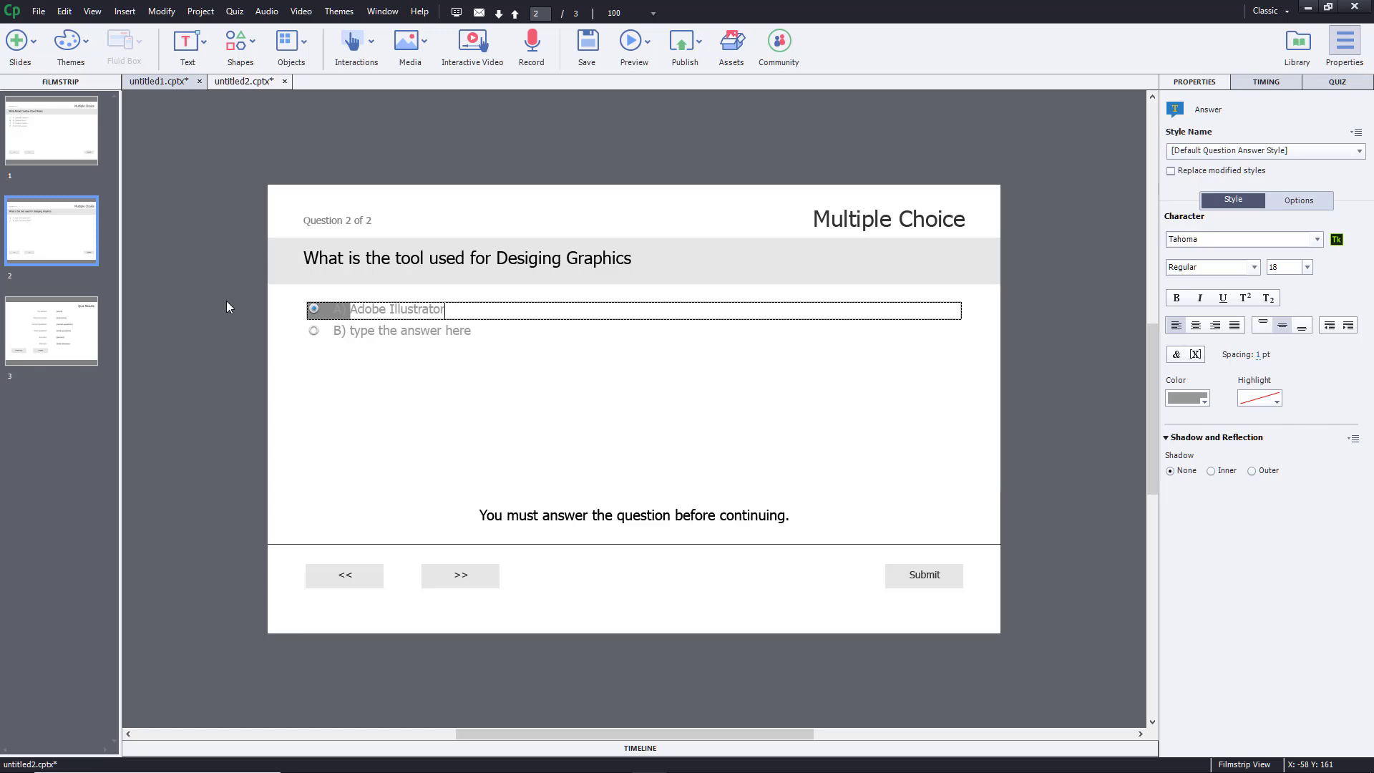
pyautogui.doubleClick(401, 332)
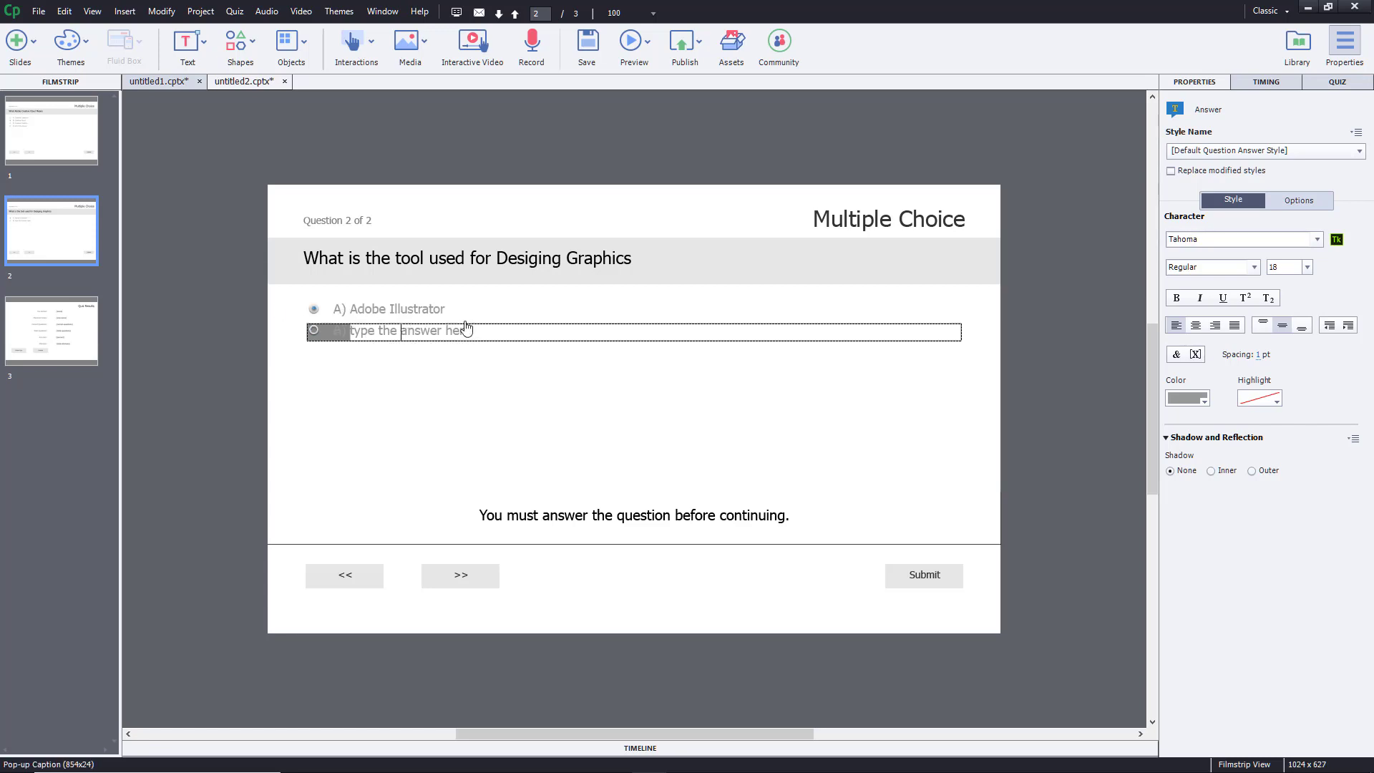
pyautogui.hotkey('ctrl', 'a')
pyautogui.write('Adob')
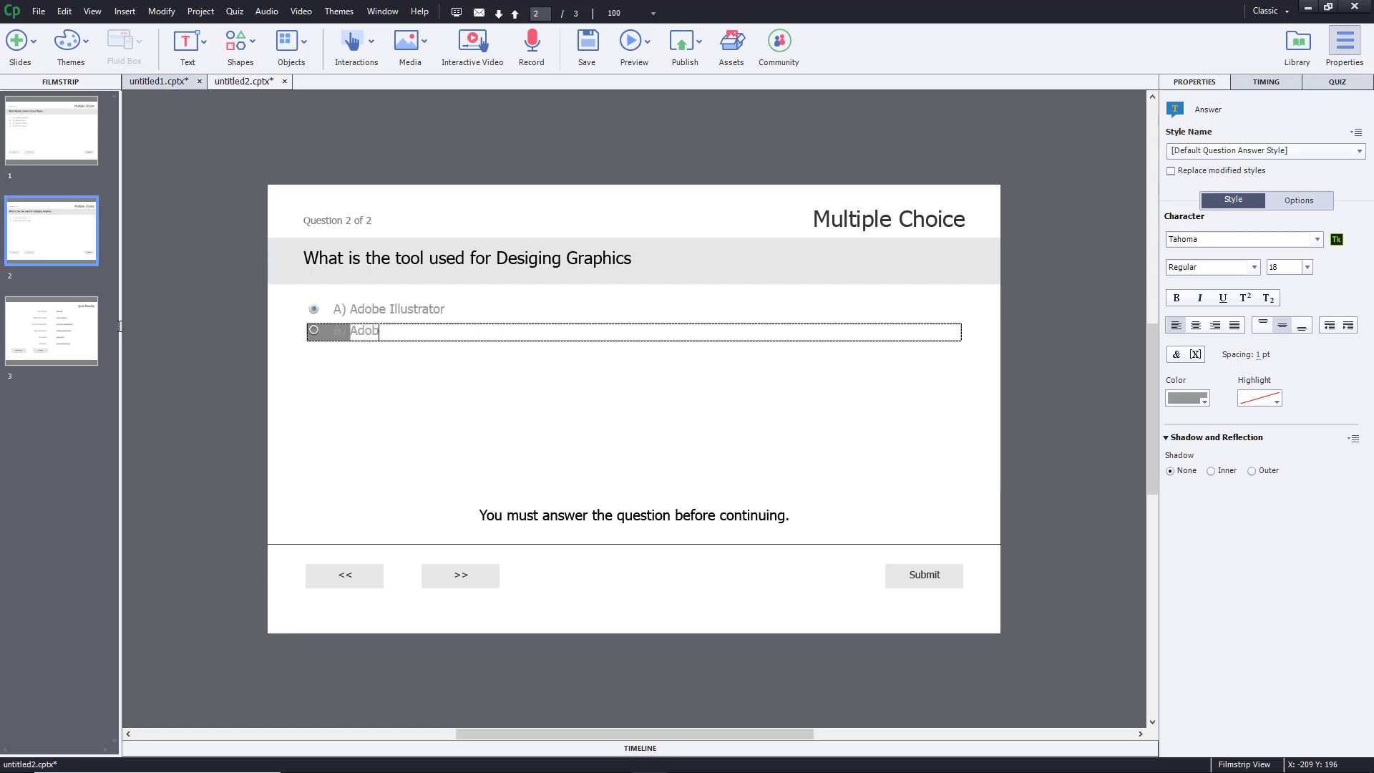
pyautogui.write('e After Effects')
pyautogui.click(1062, 175)
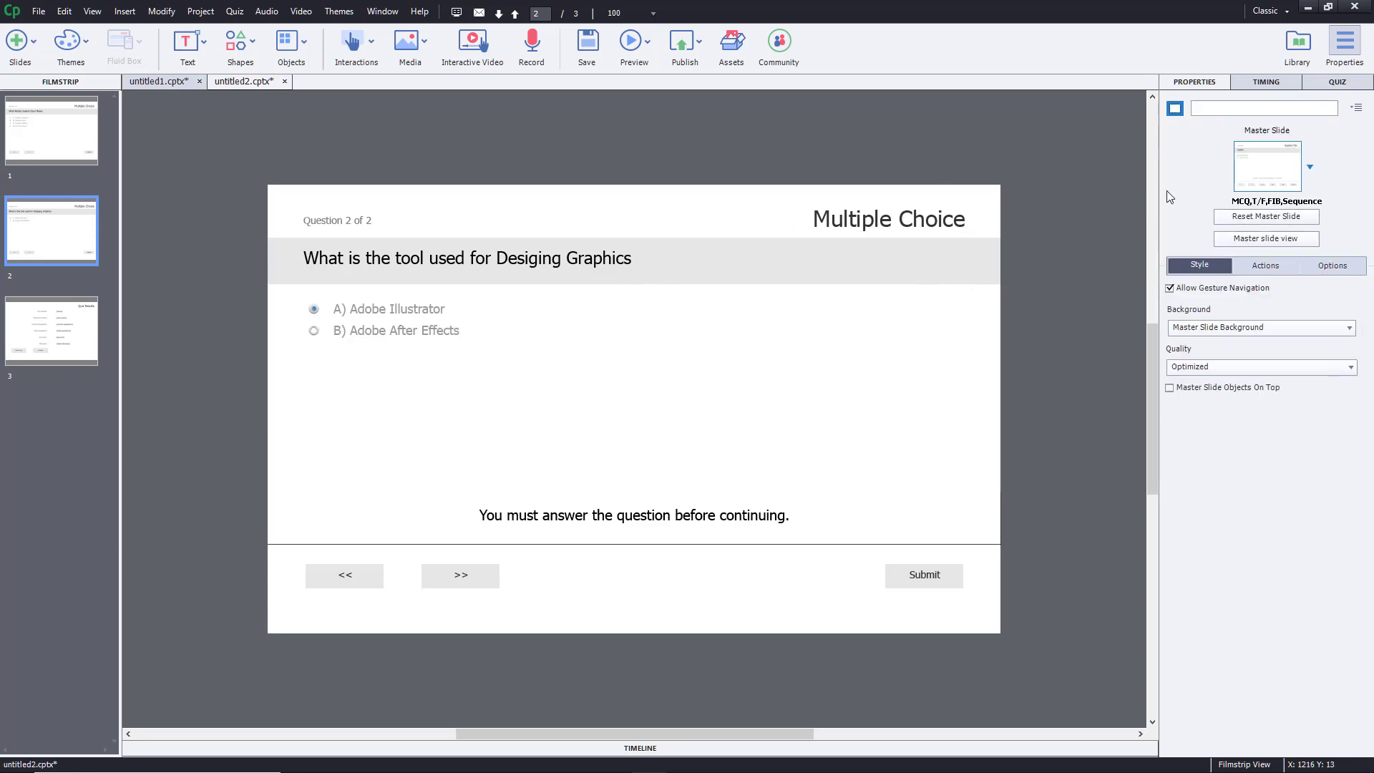
# Set question 2's number of answers to 4 in the Quiz settings.
pyautogui.click(1335, 84)
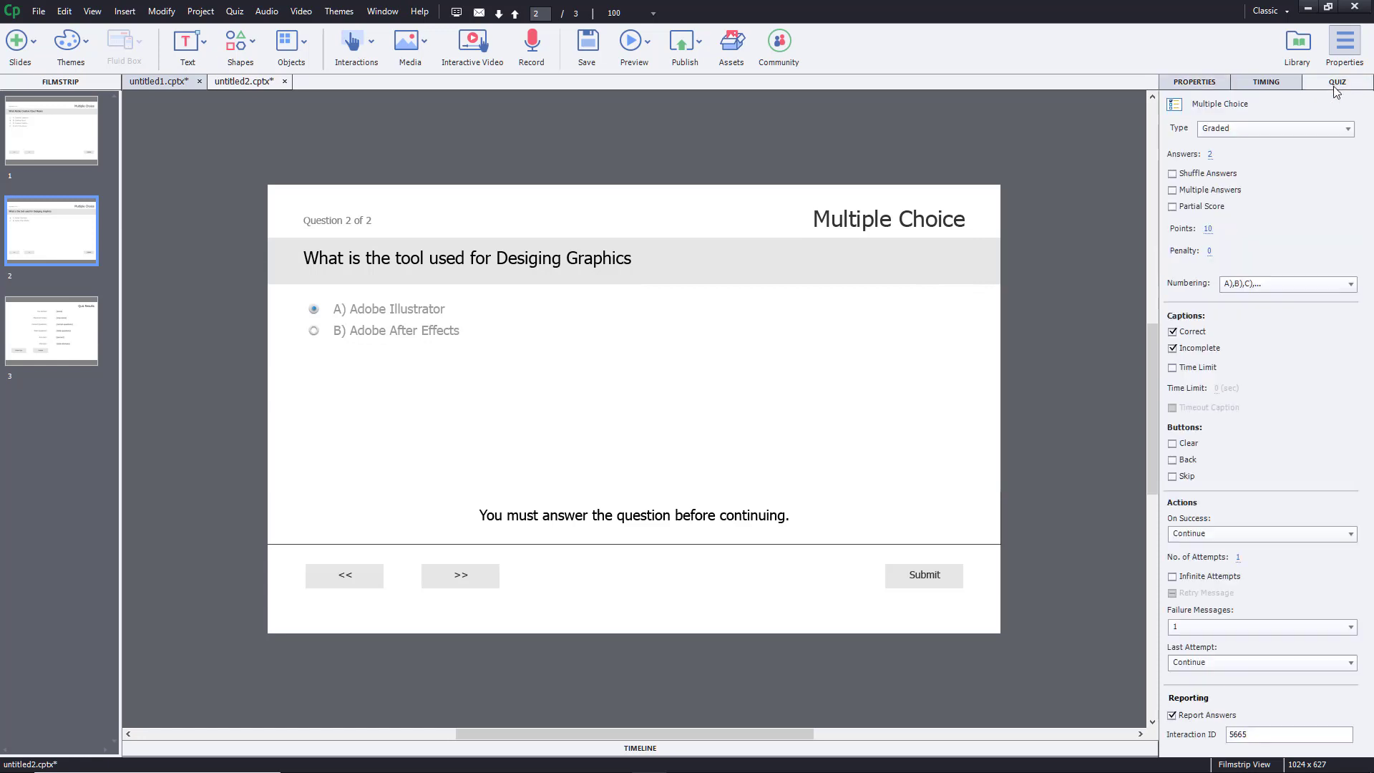
pyautogui.click(1210, 154)
pyautogui.write('4')
pyautogui.press('Return')
# Write answers C) Adobe Audition and D) Adobe Premiere Pro, then show the Quiz Results slide.
pyautogui.click(408, 353)
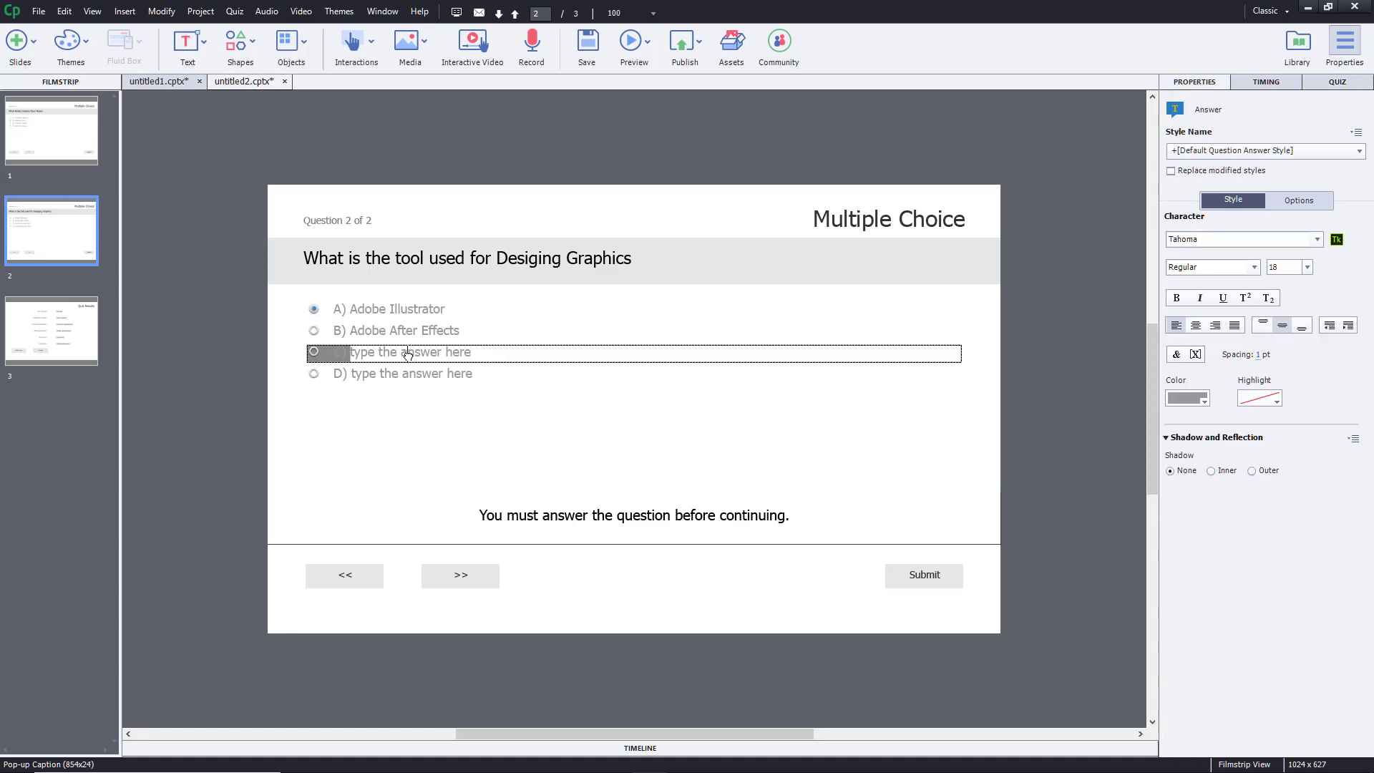
pyautogui.hotkey('ctrl', 'a')
pyautogui.write('A')
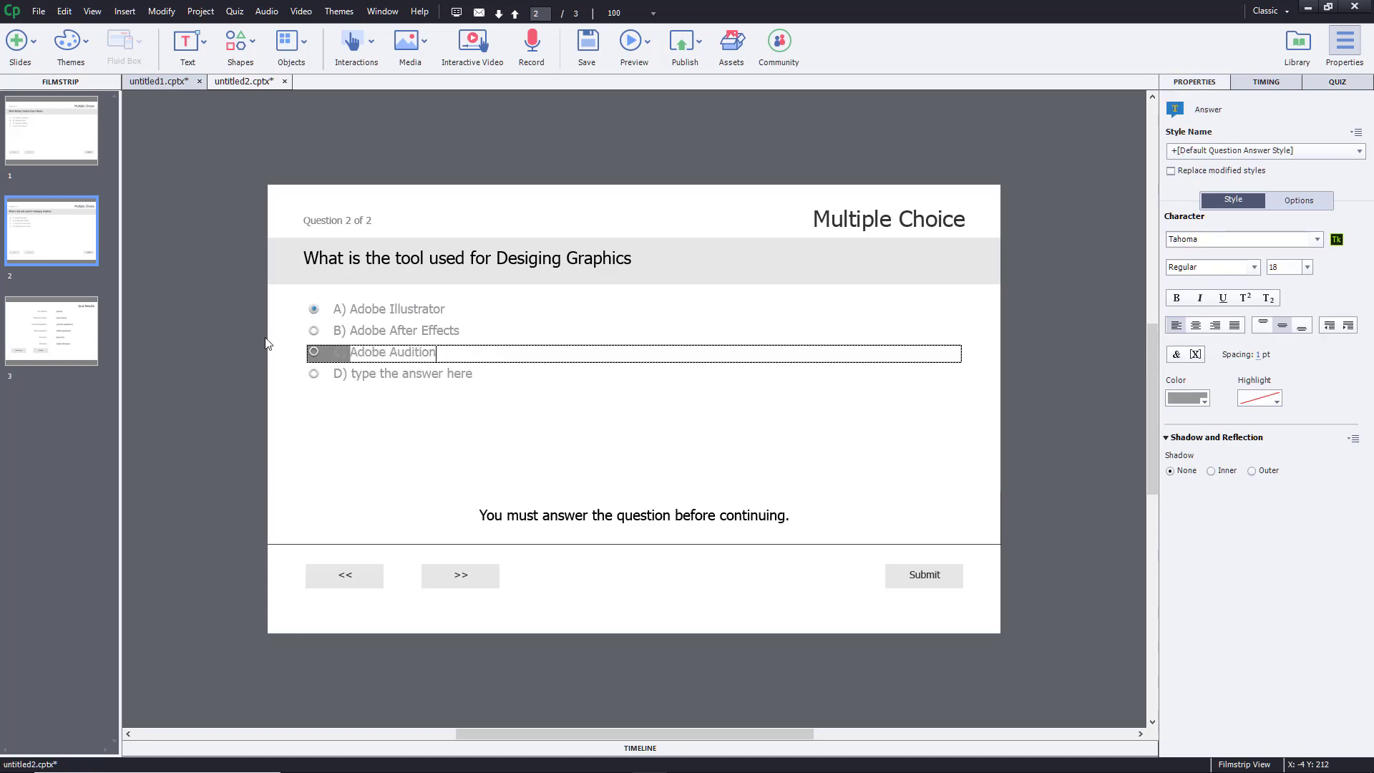
pyautogui.click(412, 374)
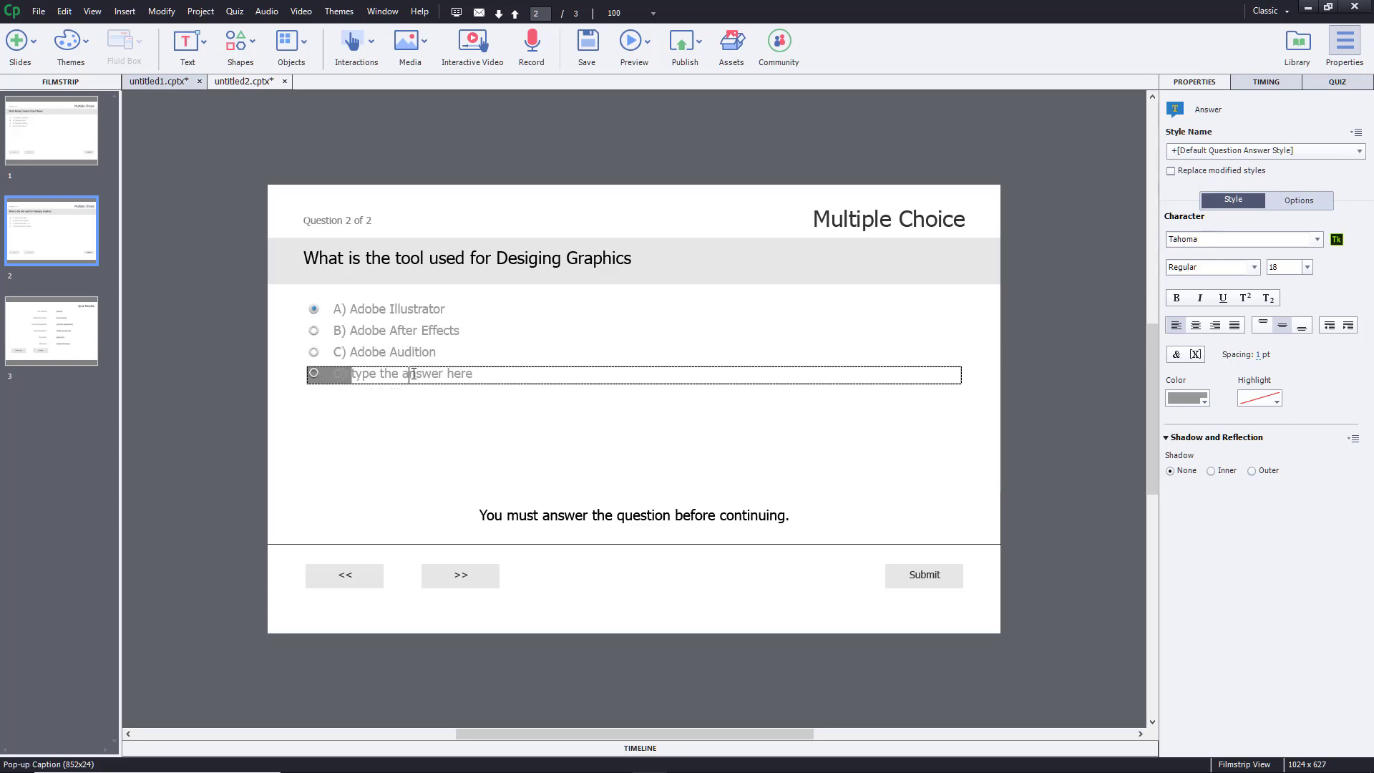
pyautogui.hotkey('ctrl', 'a')
pyautogui.write('A')
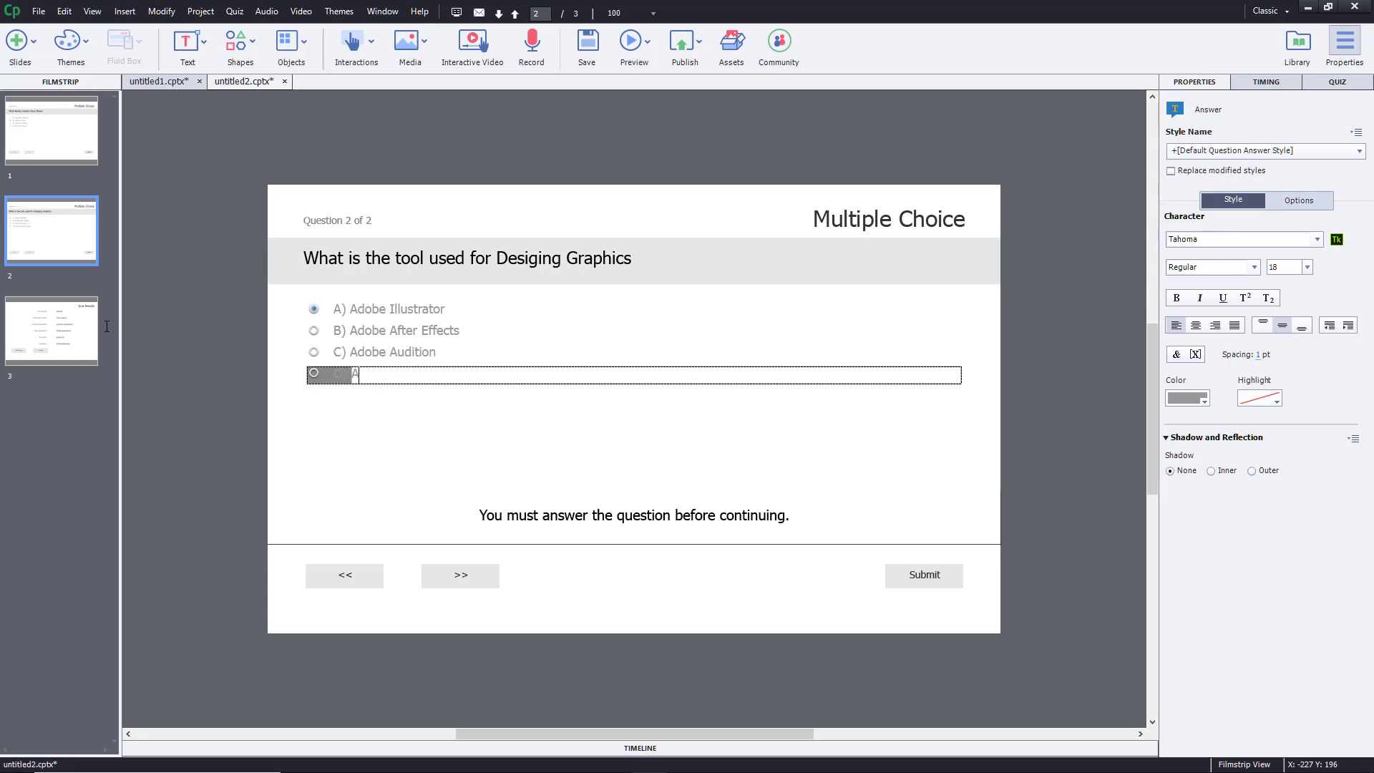
pyautogui.write('dobe Prem')
pyautogui.click(1036, 273)
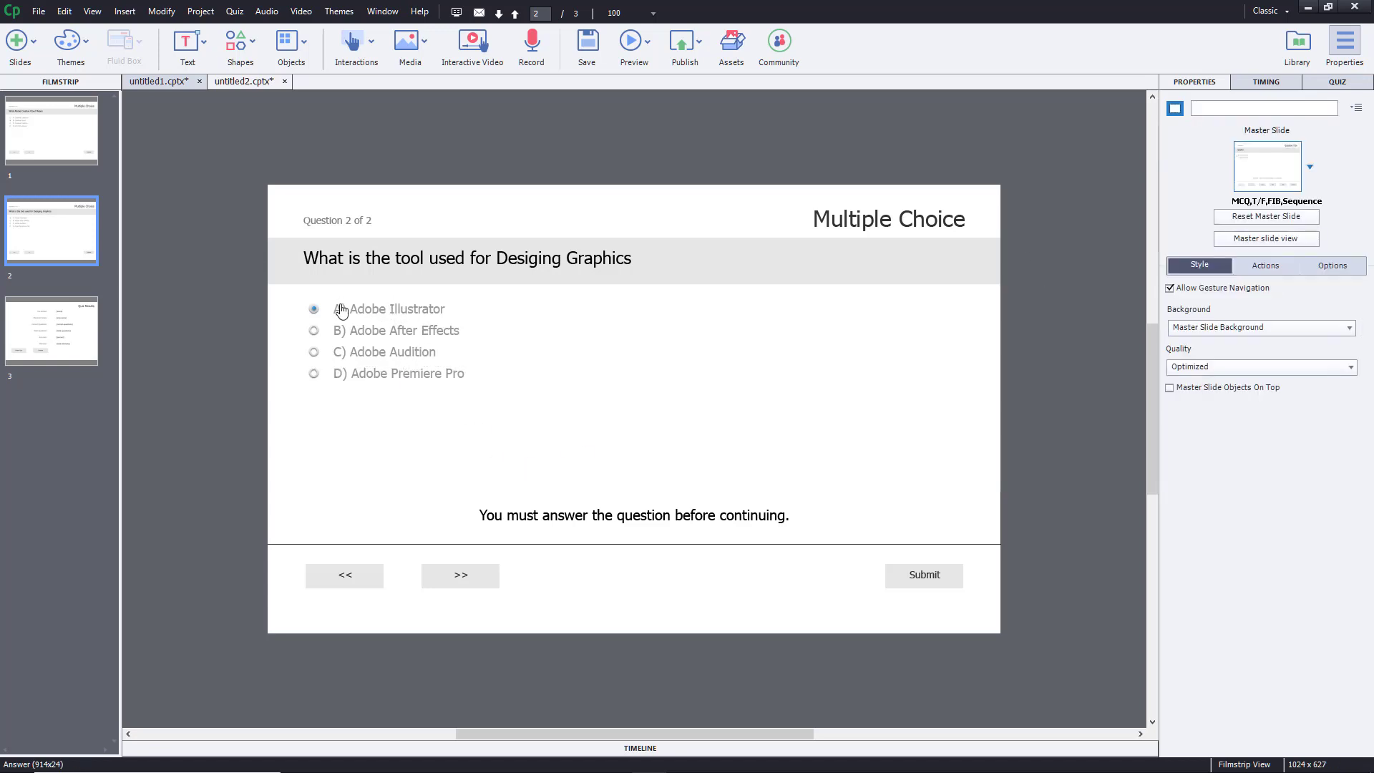
pyautogui.click(71, 345)
# Look over the Quiz Results slide, then return to question 1's slide.
pyautogui.click(772, 232)
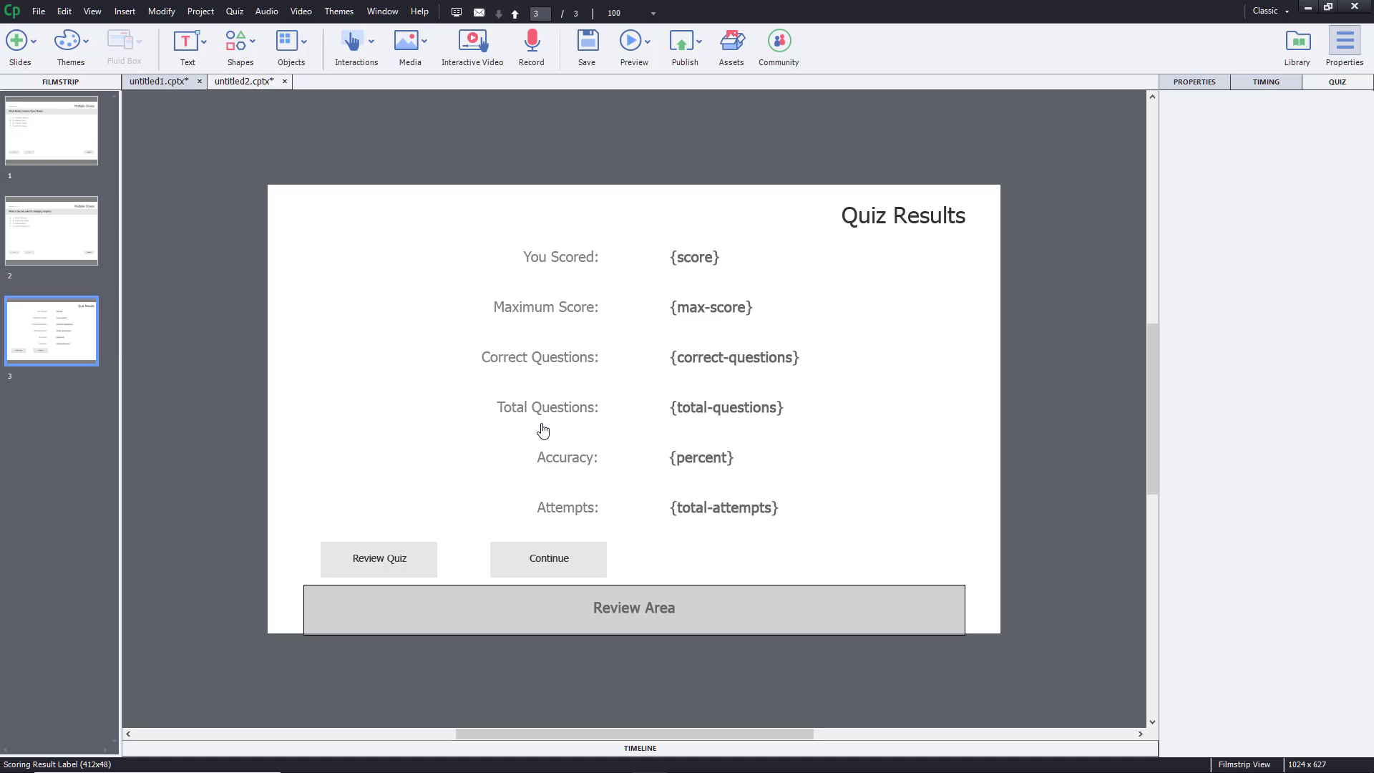
pyautogui.click(55, 141)
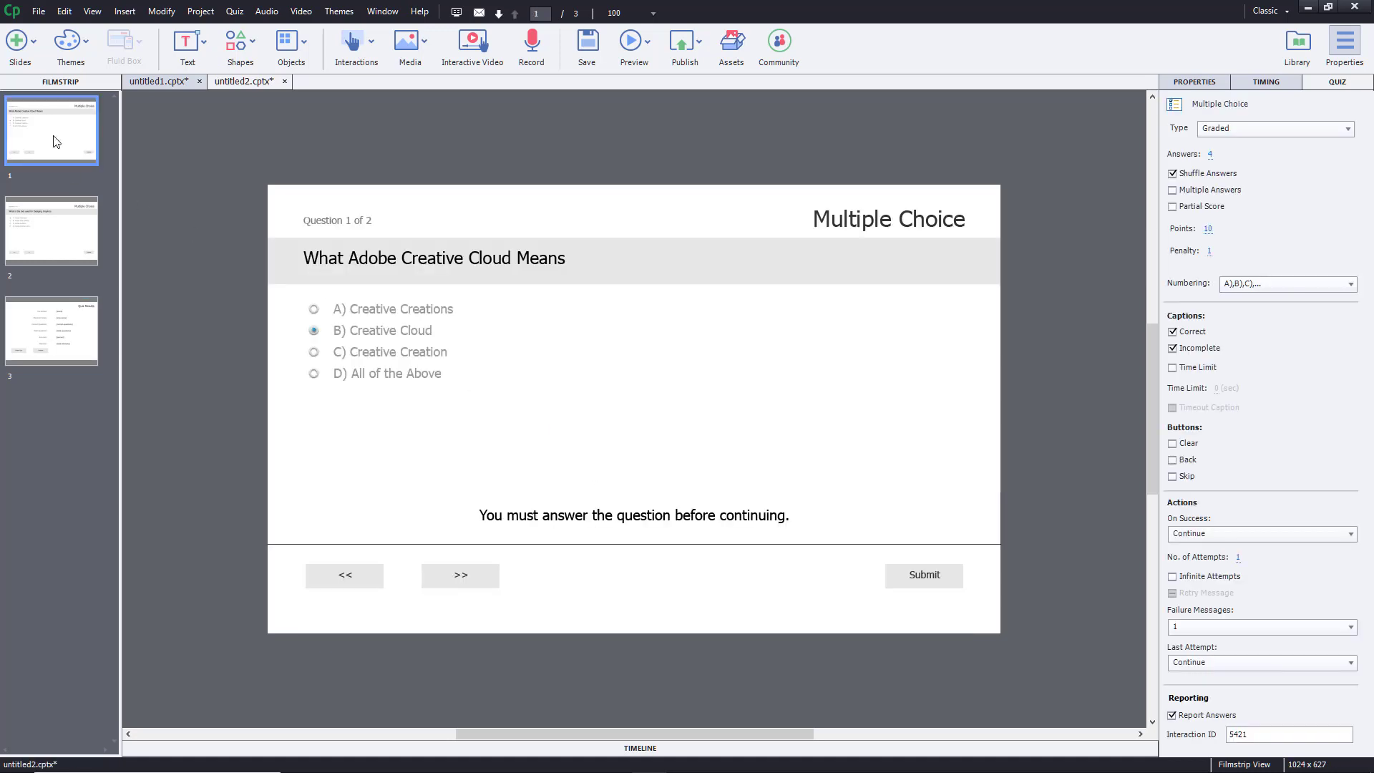
# Preview the whole project and start playing the quiz.
pyautogui.click(646, 54)
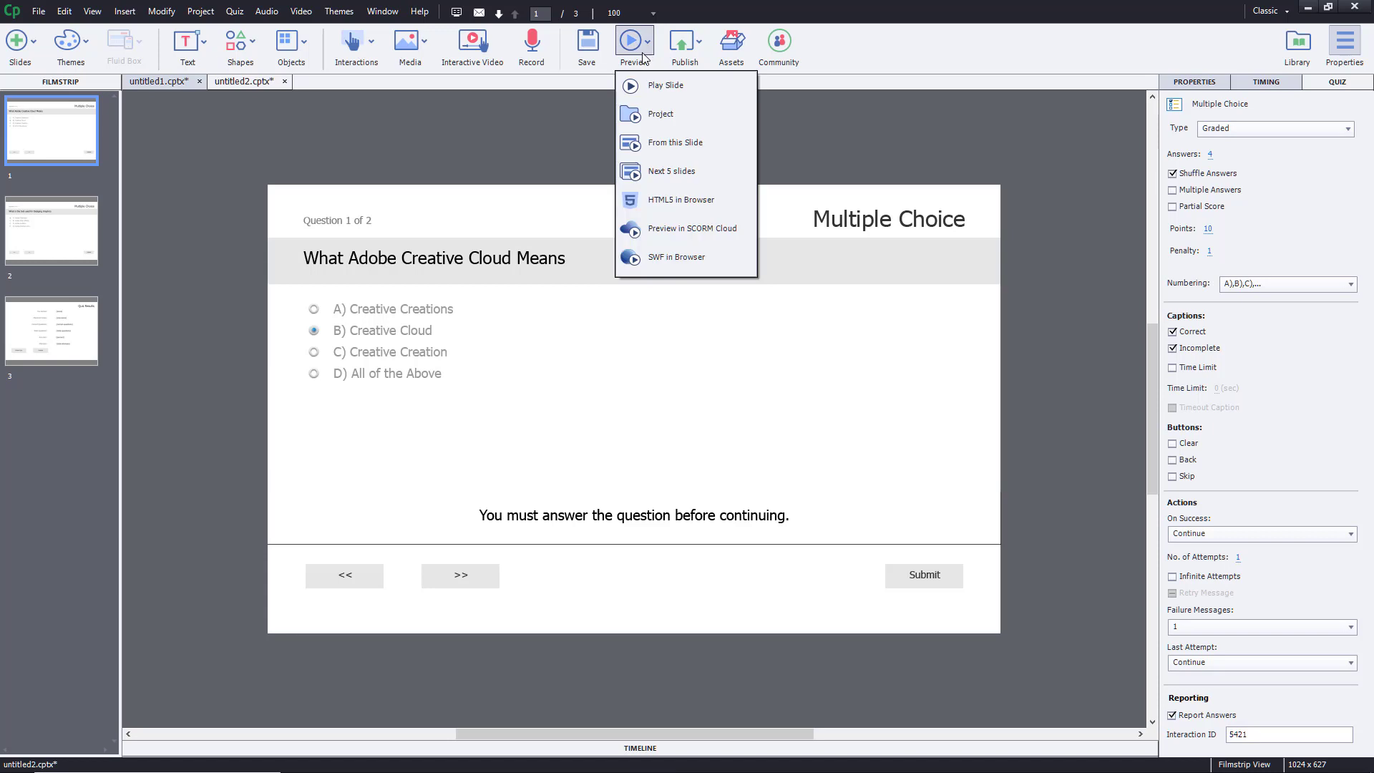
pyautogui.click(662, 121)
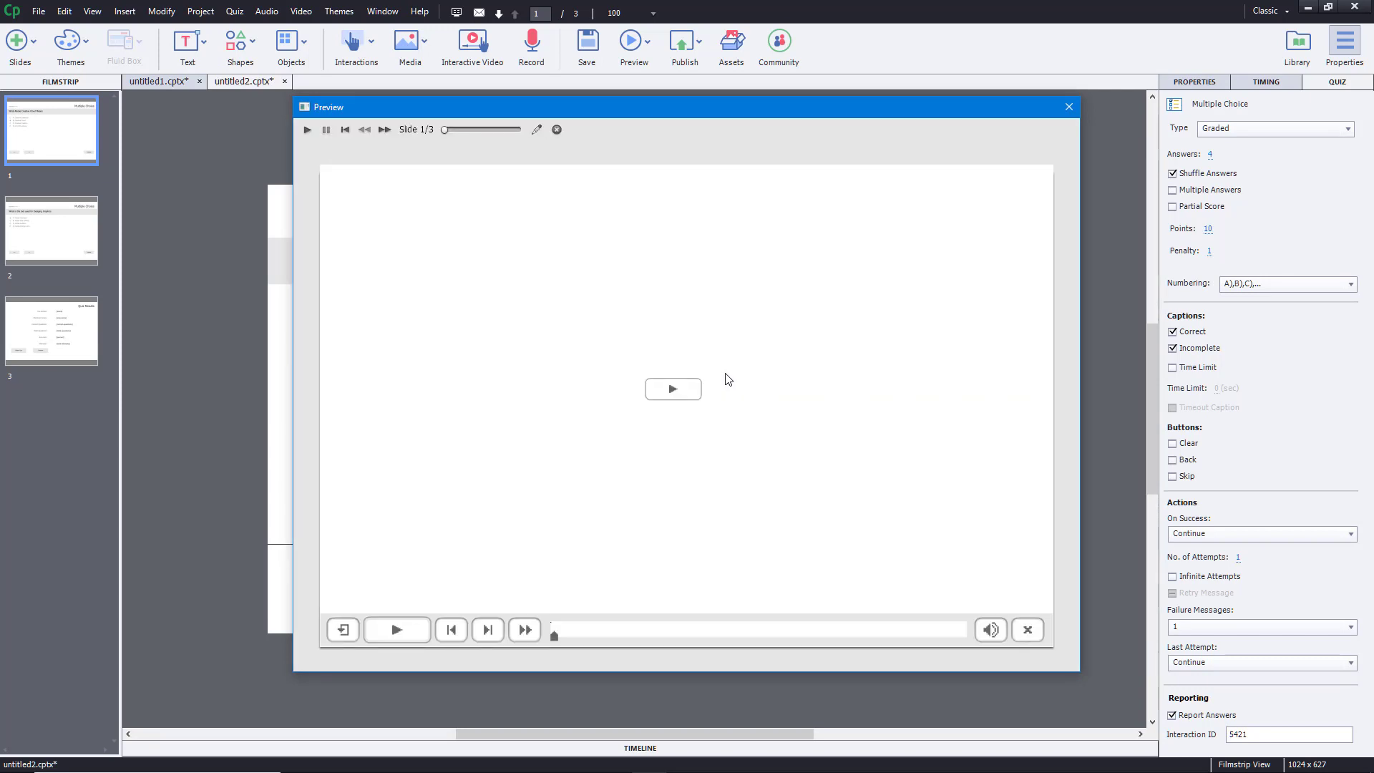
pyautogui.click(664, 395)
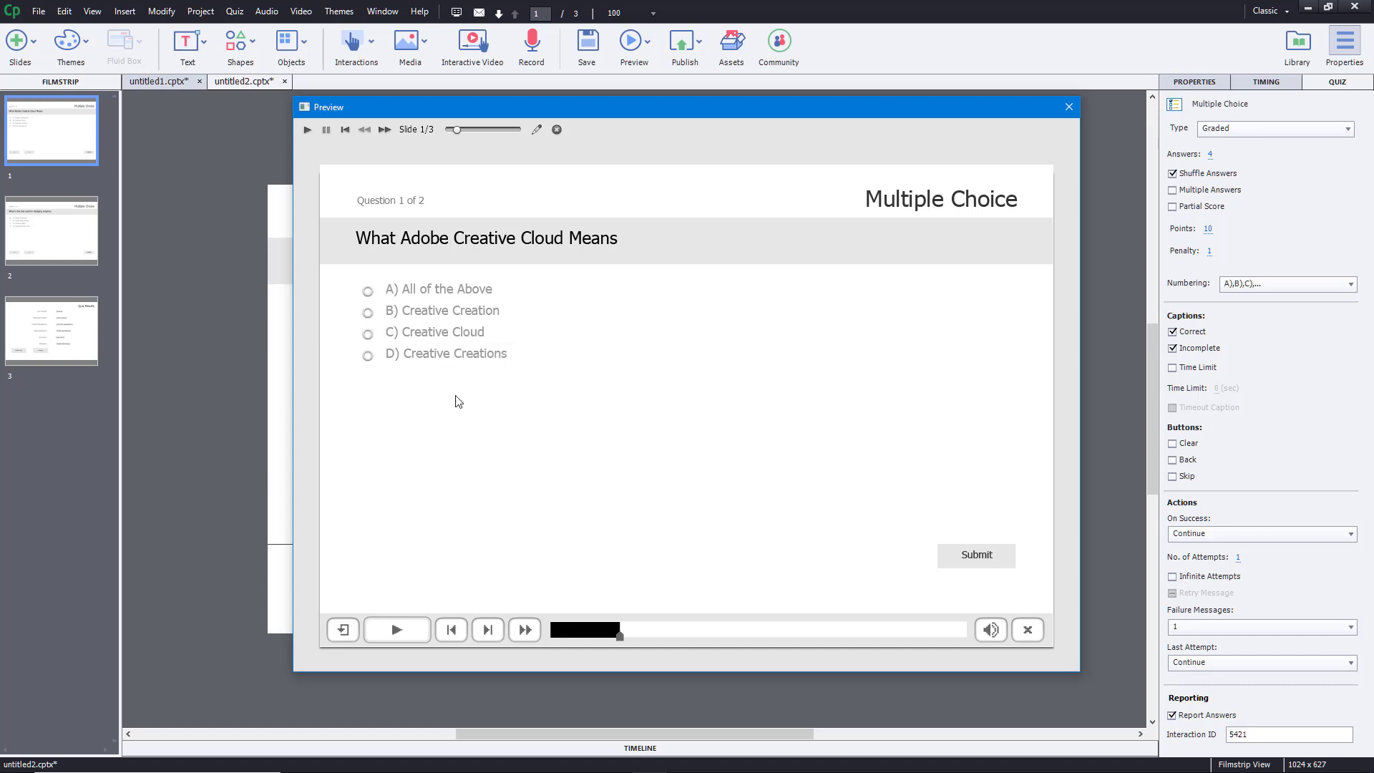
# Answer question 1 with C) Creative Cloud, submit, and move on to question 2.
pyautogui.click(444, 319)
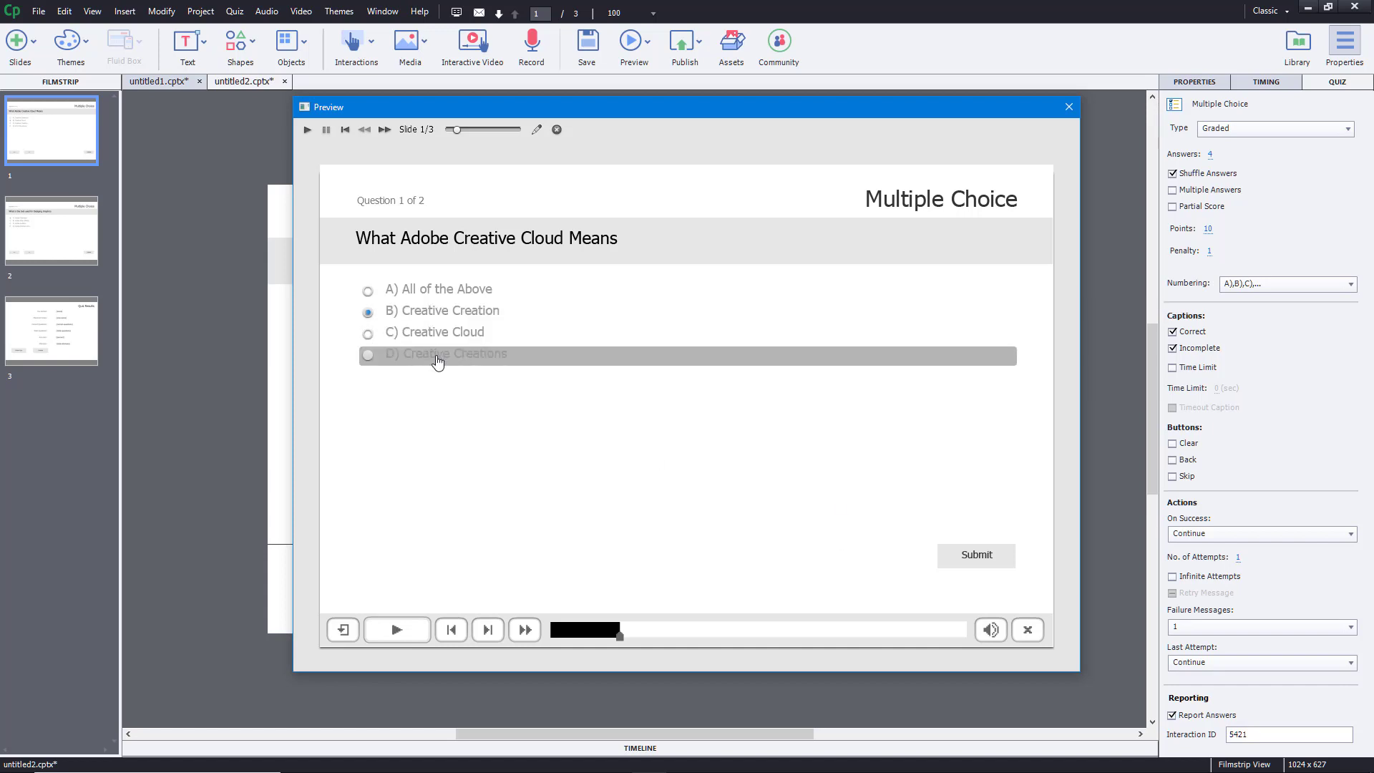
pyautogui.click(436, 333)
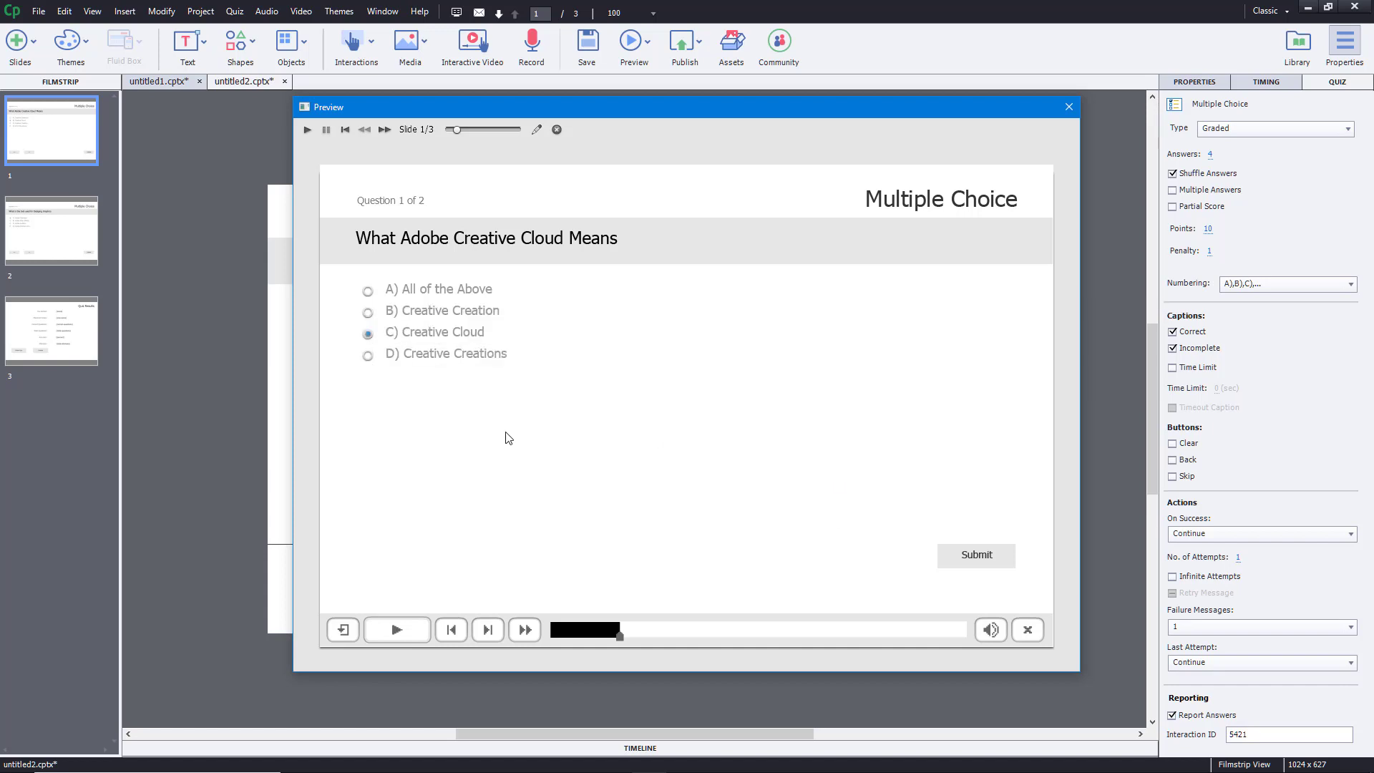
pyautogui.click(988, 562)
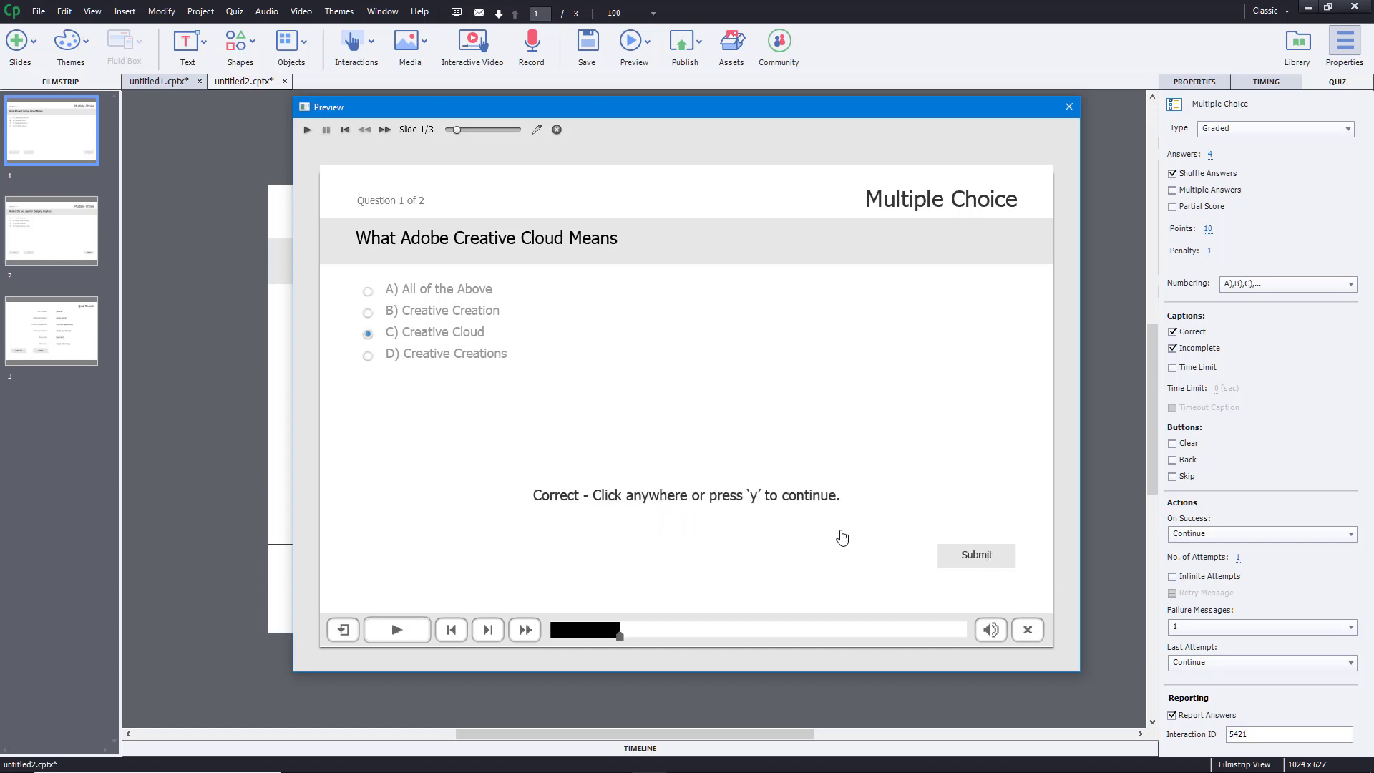
pyautogui.click(877, 535)
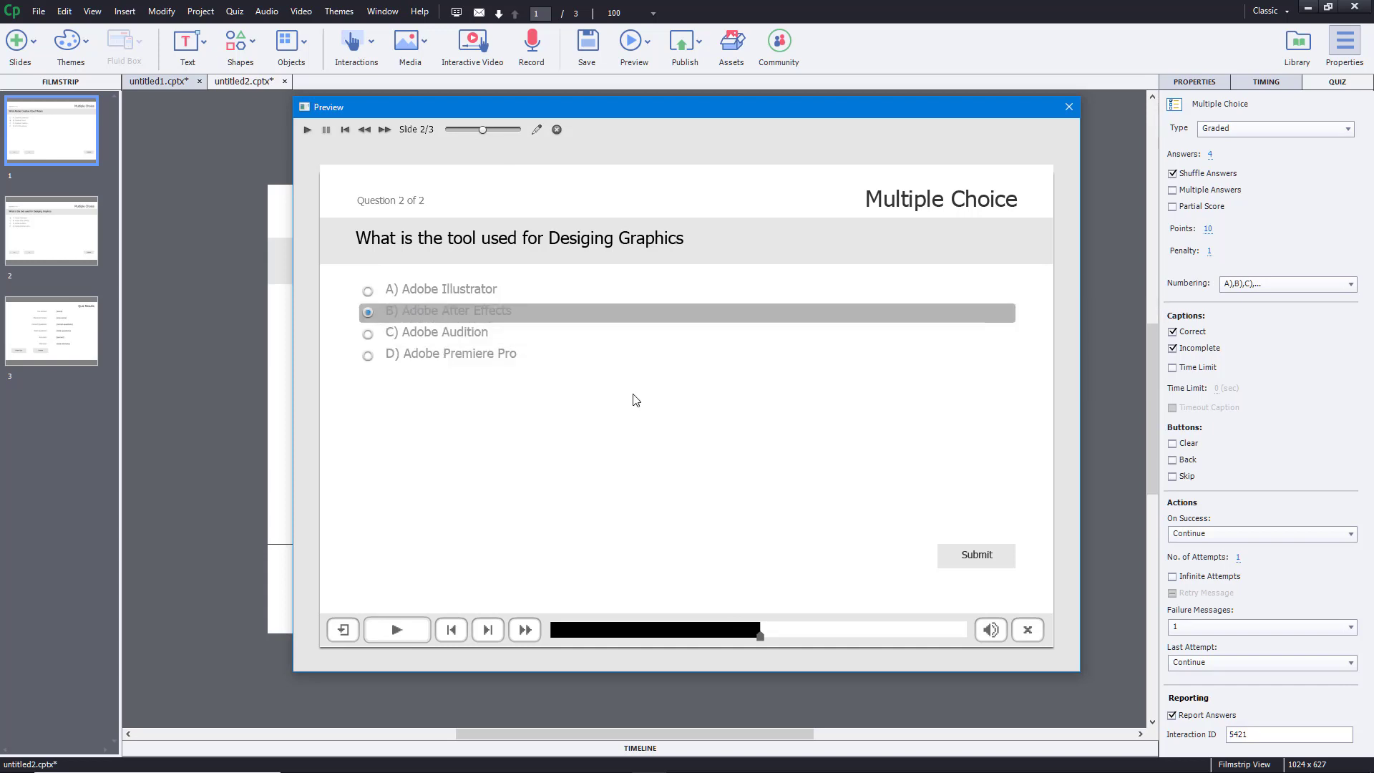
# Answer question 2 wrongly with B) Adobe After Effects and submit, reaching the 50% failing result.
pyautogui.click(425, 312)
pyautogui.click(988, 558)
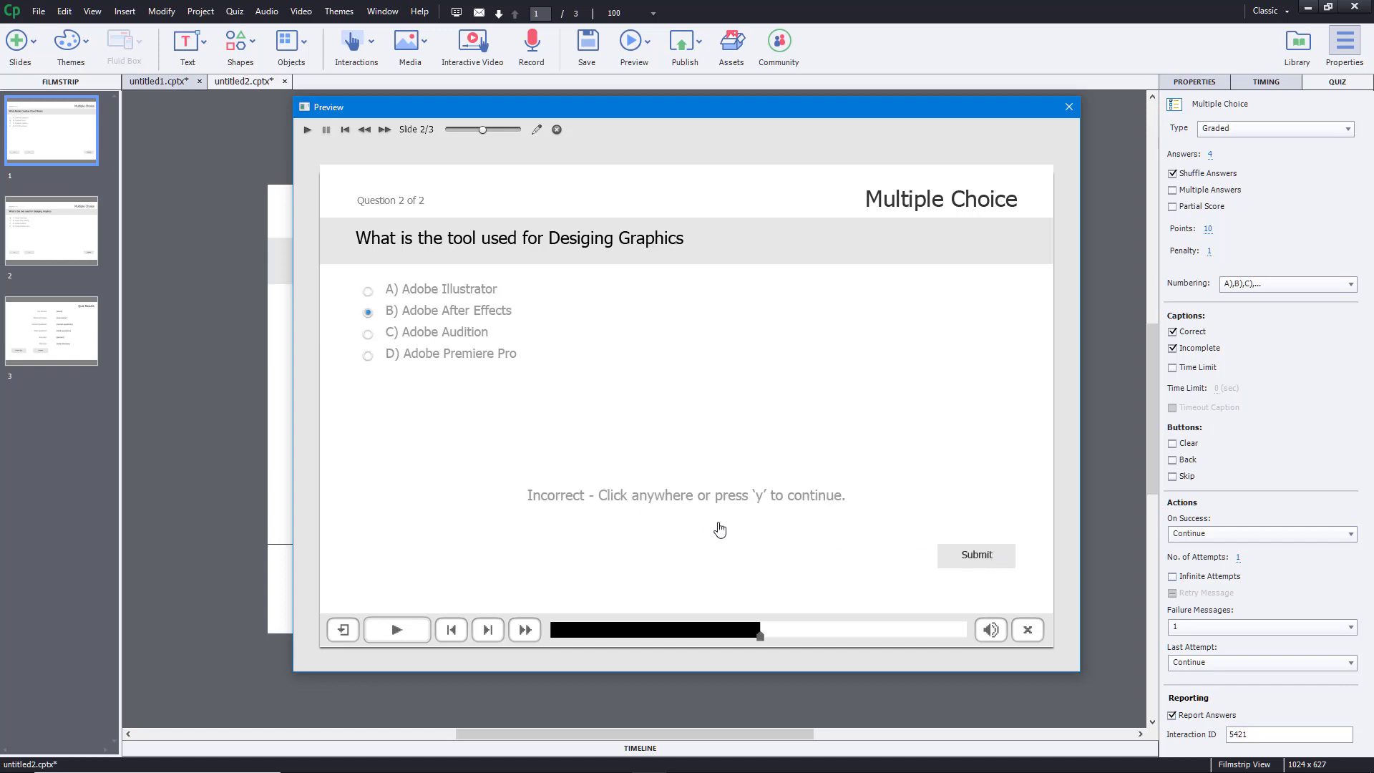
pyautogui.click(793, 547)
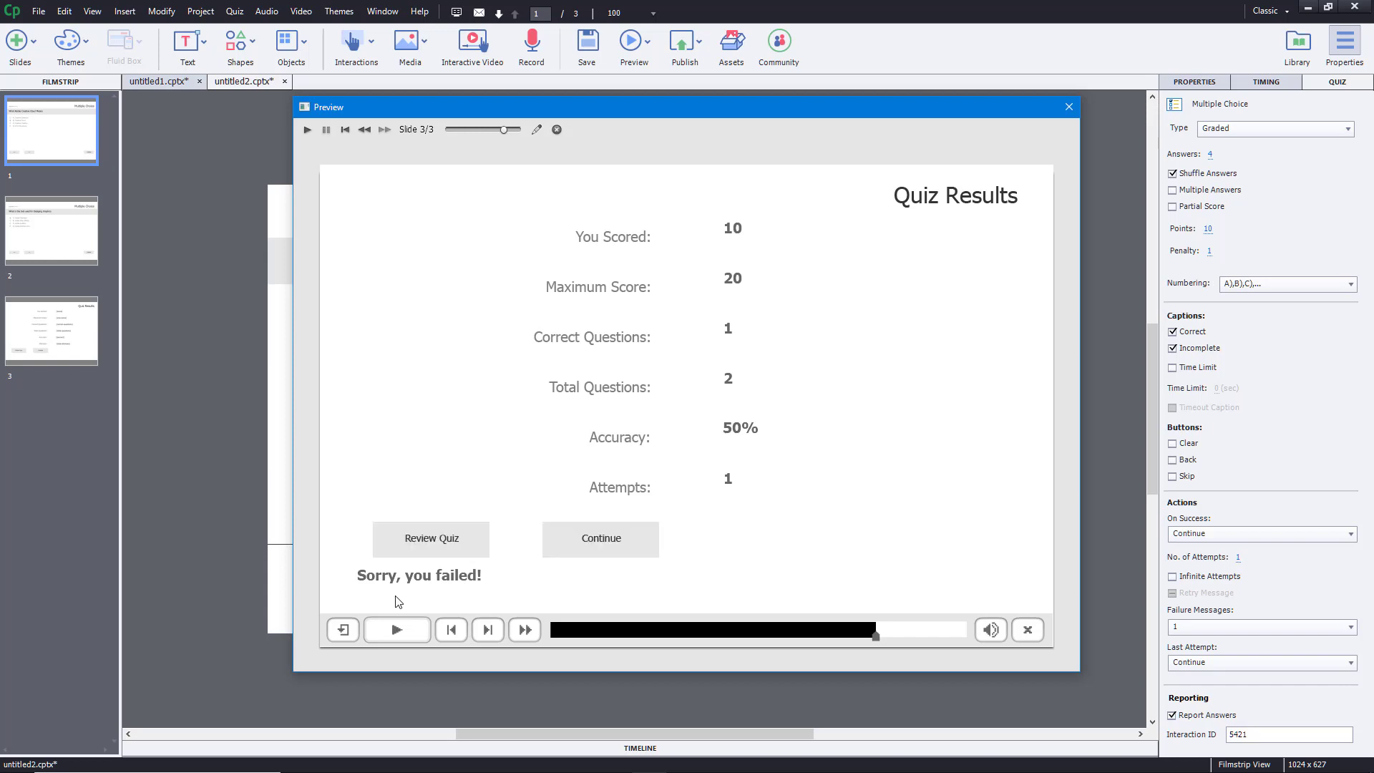
# Step through the review of both quiz answers.
pyautogui.click(435, 546)
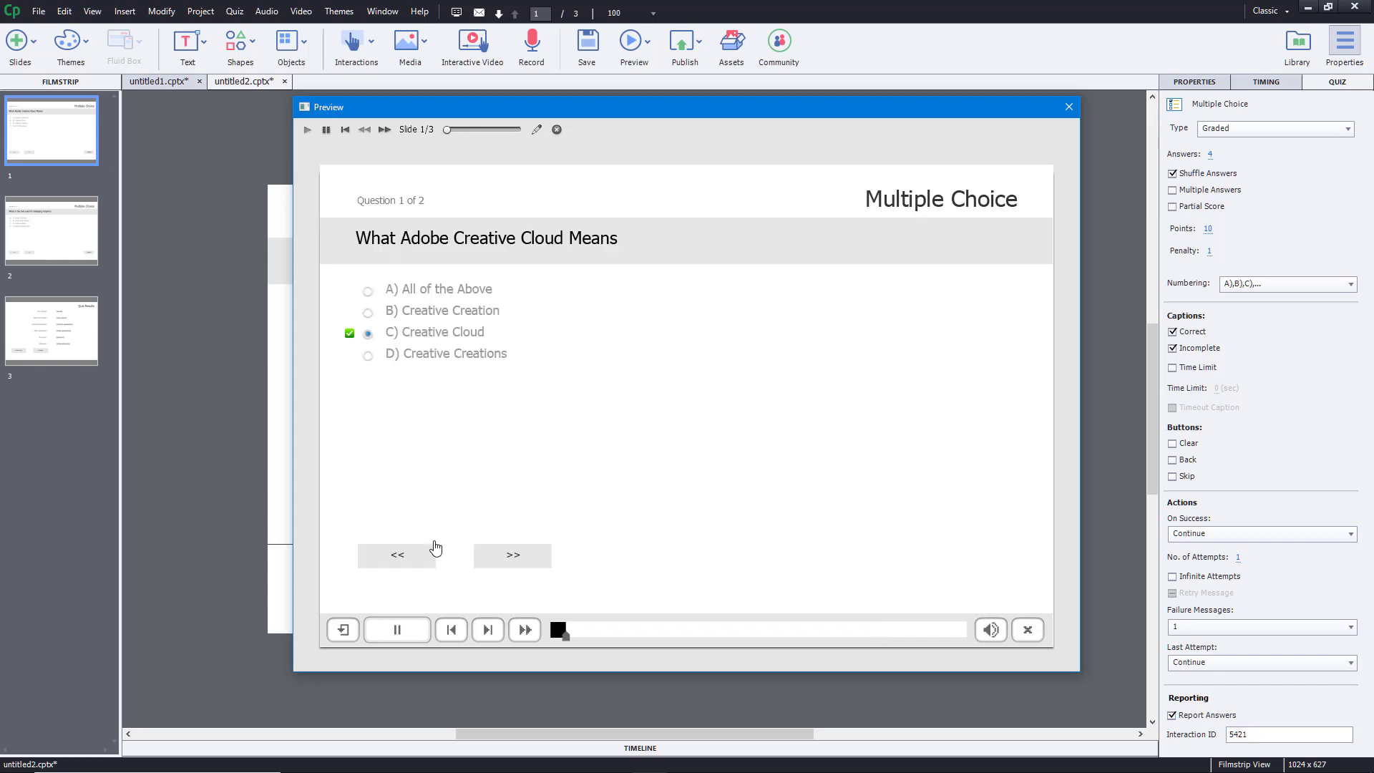
pyautogui.click(500, 558)
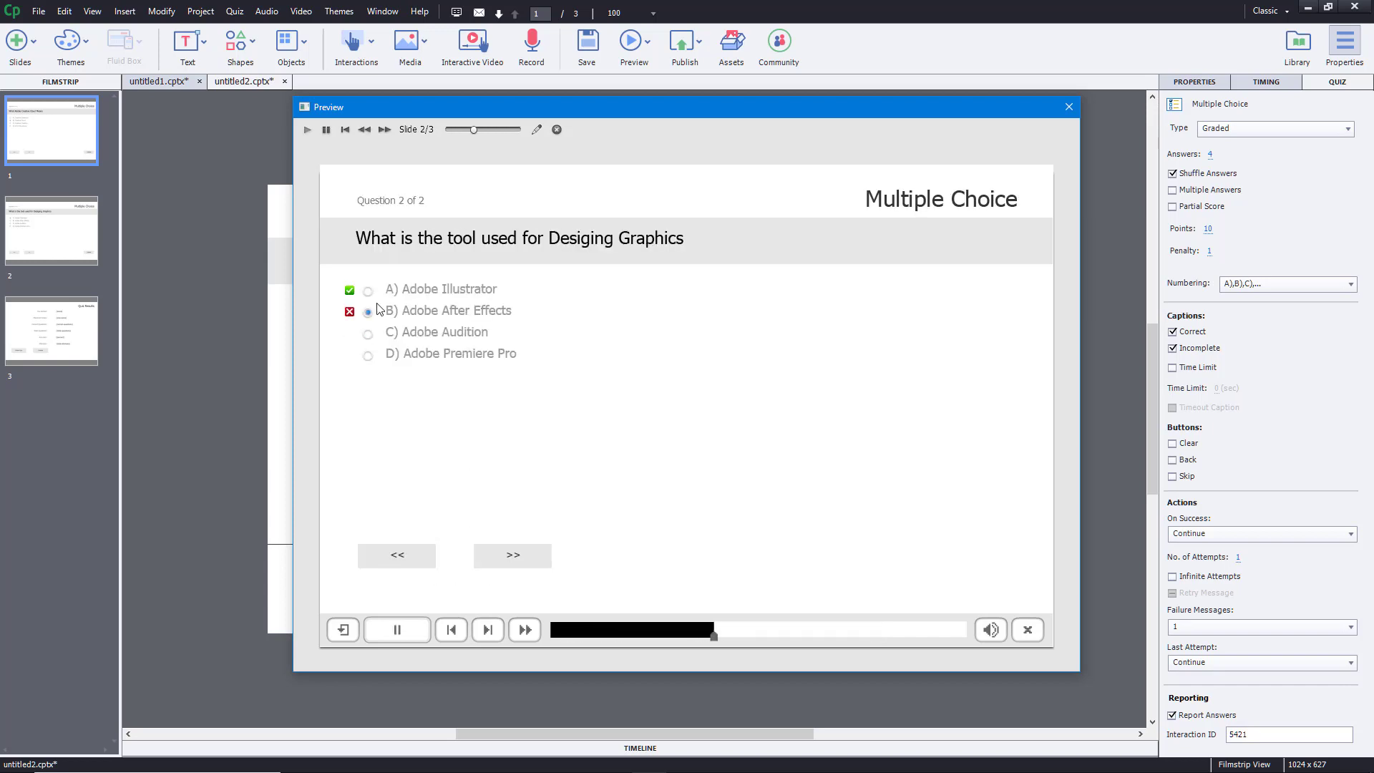
pyautogui.click(514, 557)
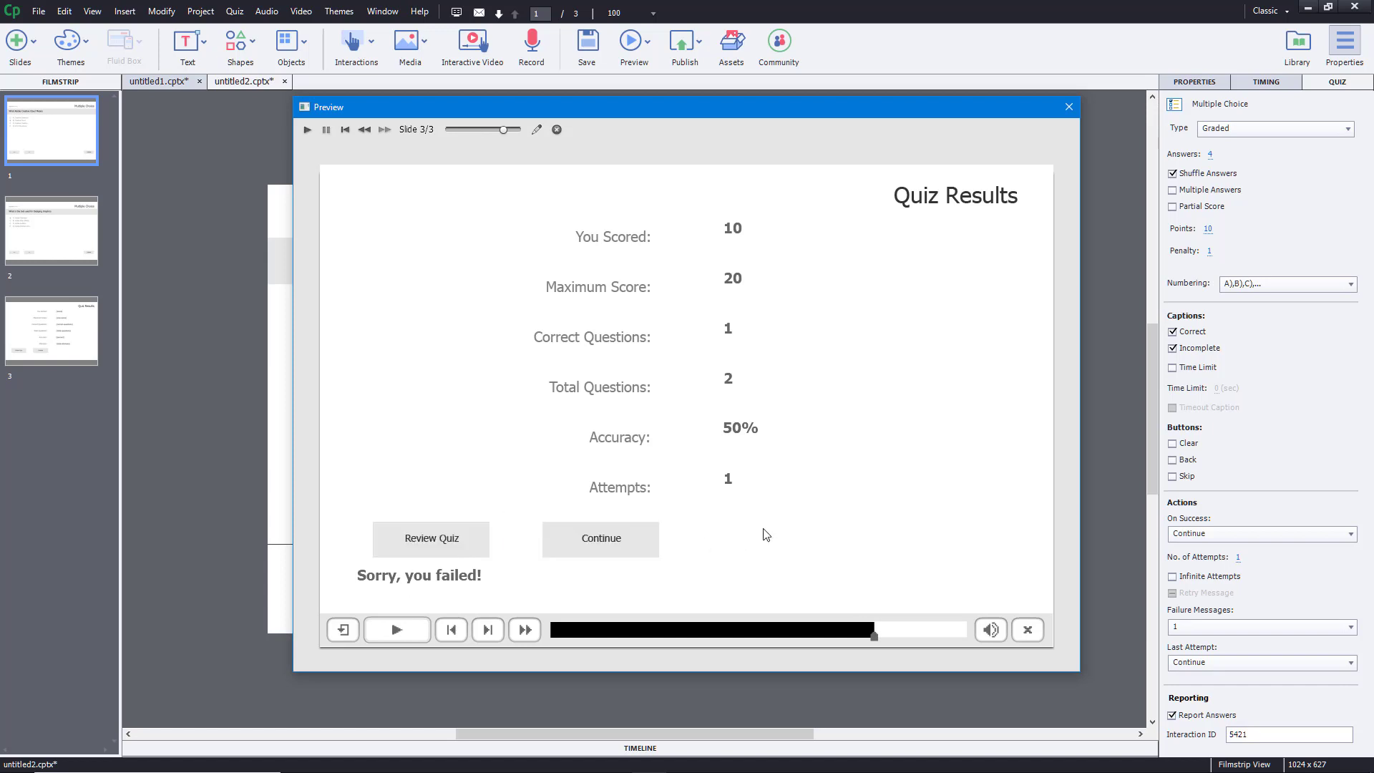
# Continue past the results, close the preview, and show the Quiz Results slide in the editor.
pyautogui.click(625, 556)
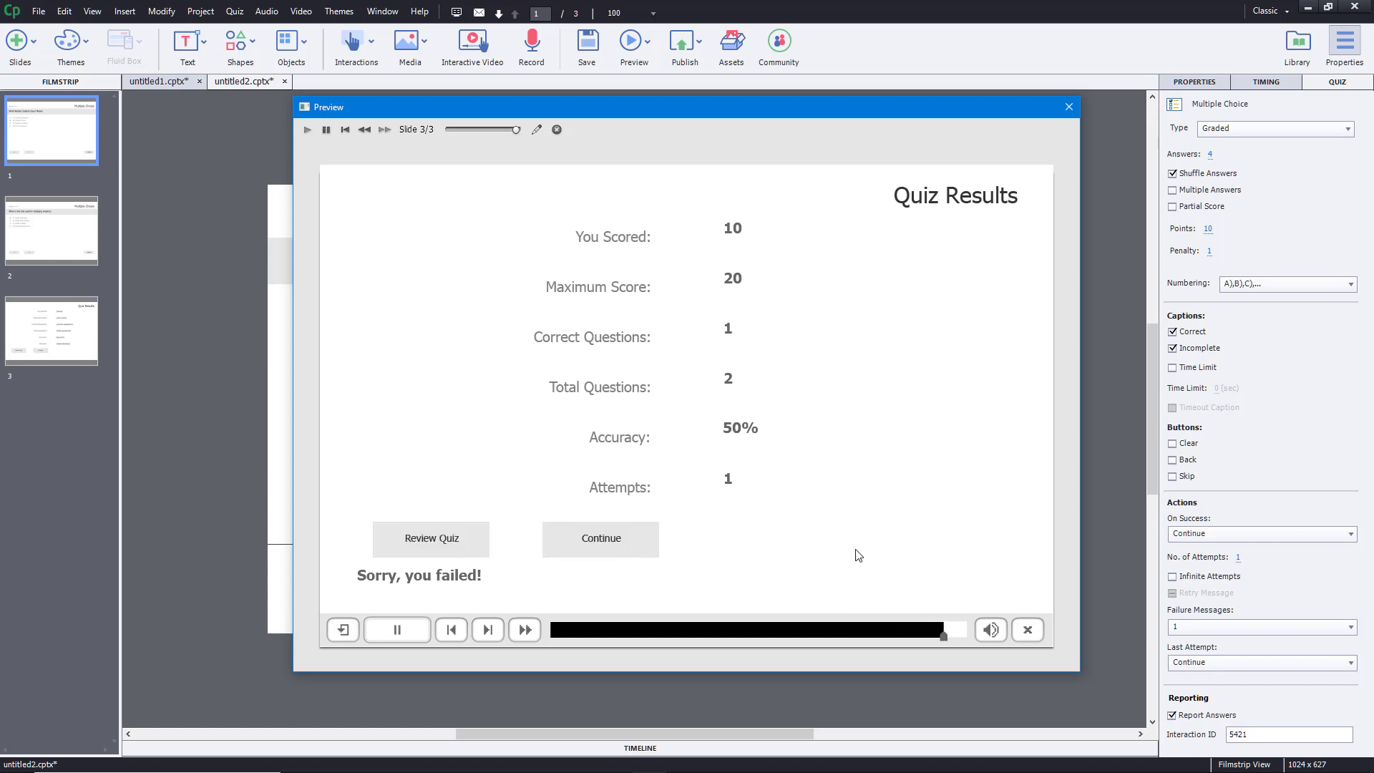
pyautogui.click(1024, 630)
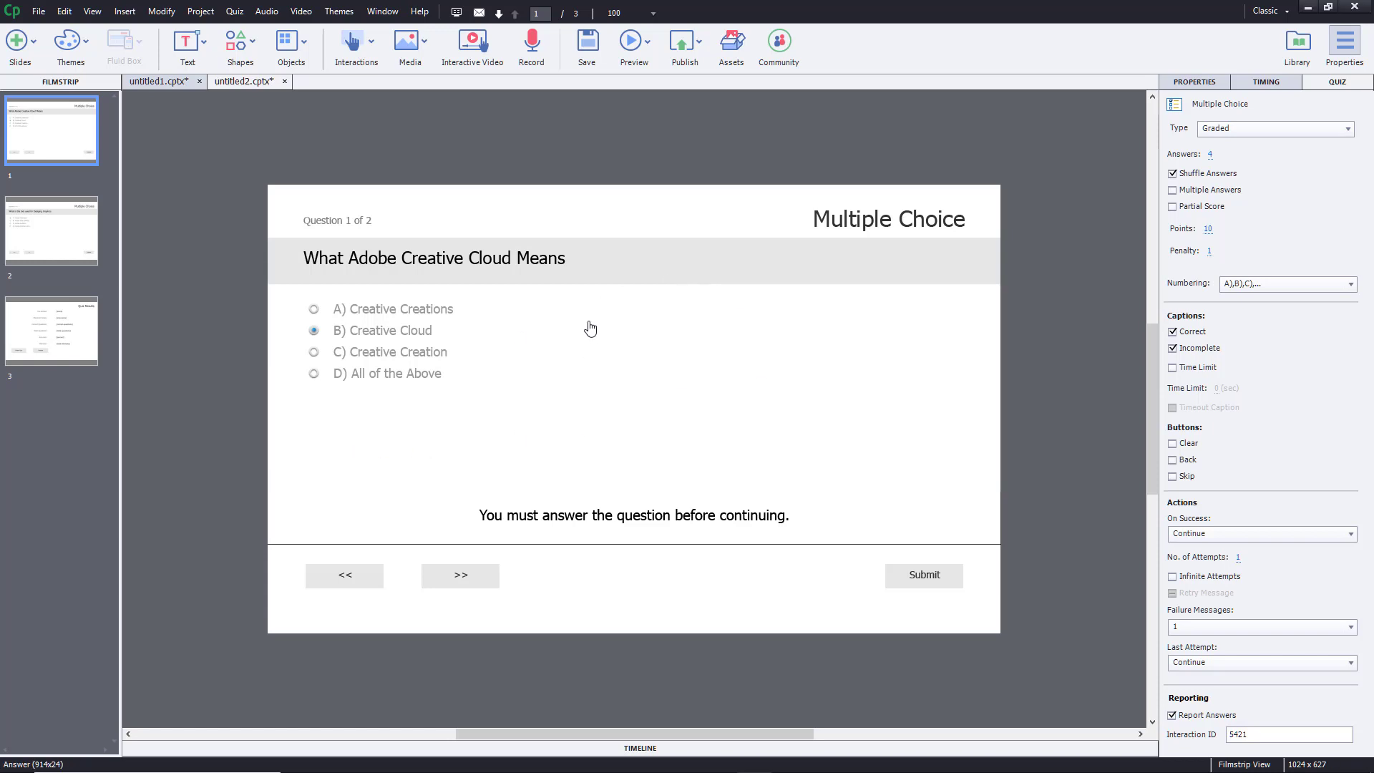
pyautogui.click(33, 318)
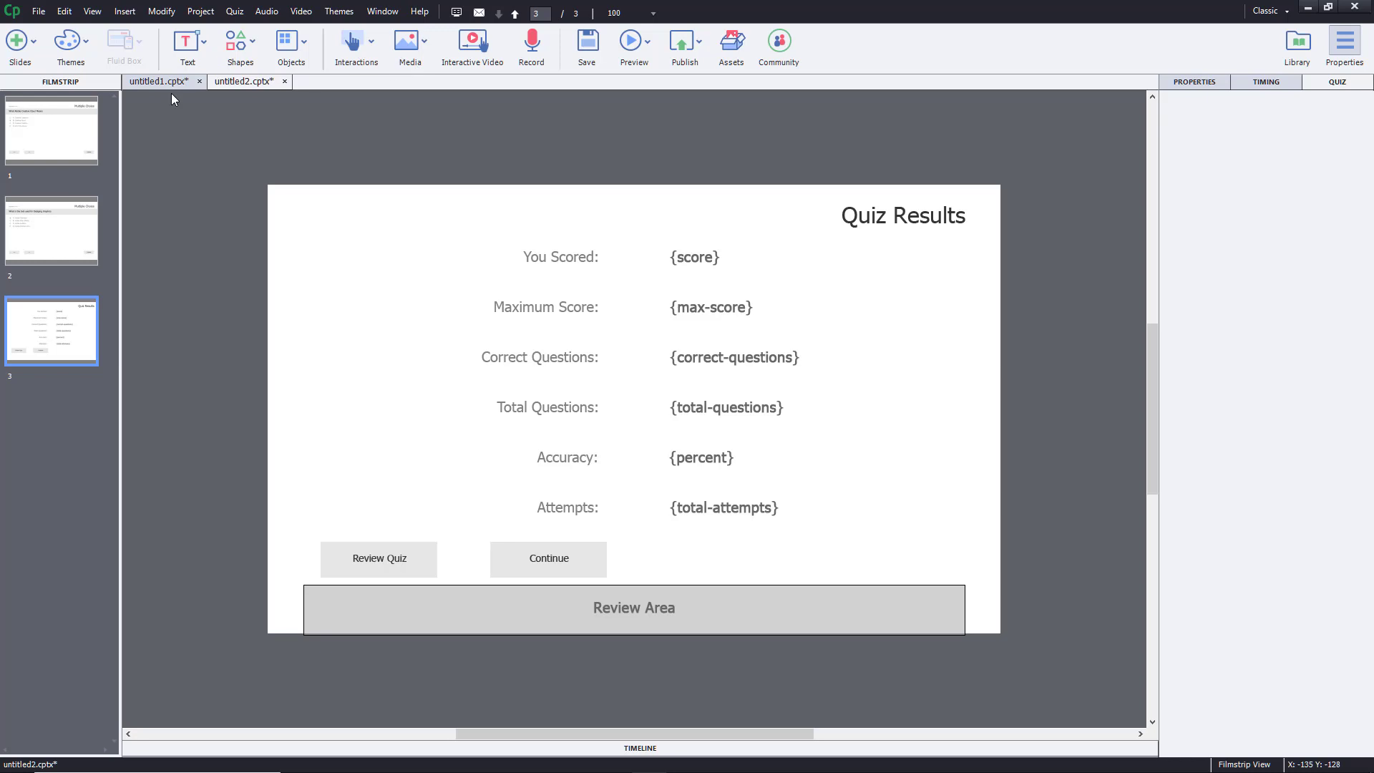
# In Quiz Preferences > Pass or Fail, change the pass percentage from 80 to 40.
pyautogui.click(234, 11)
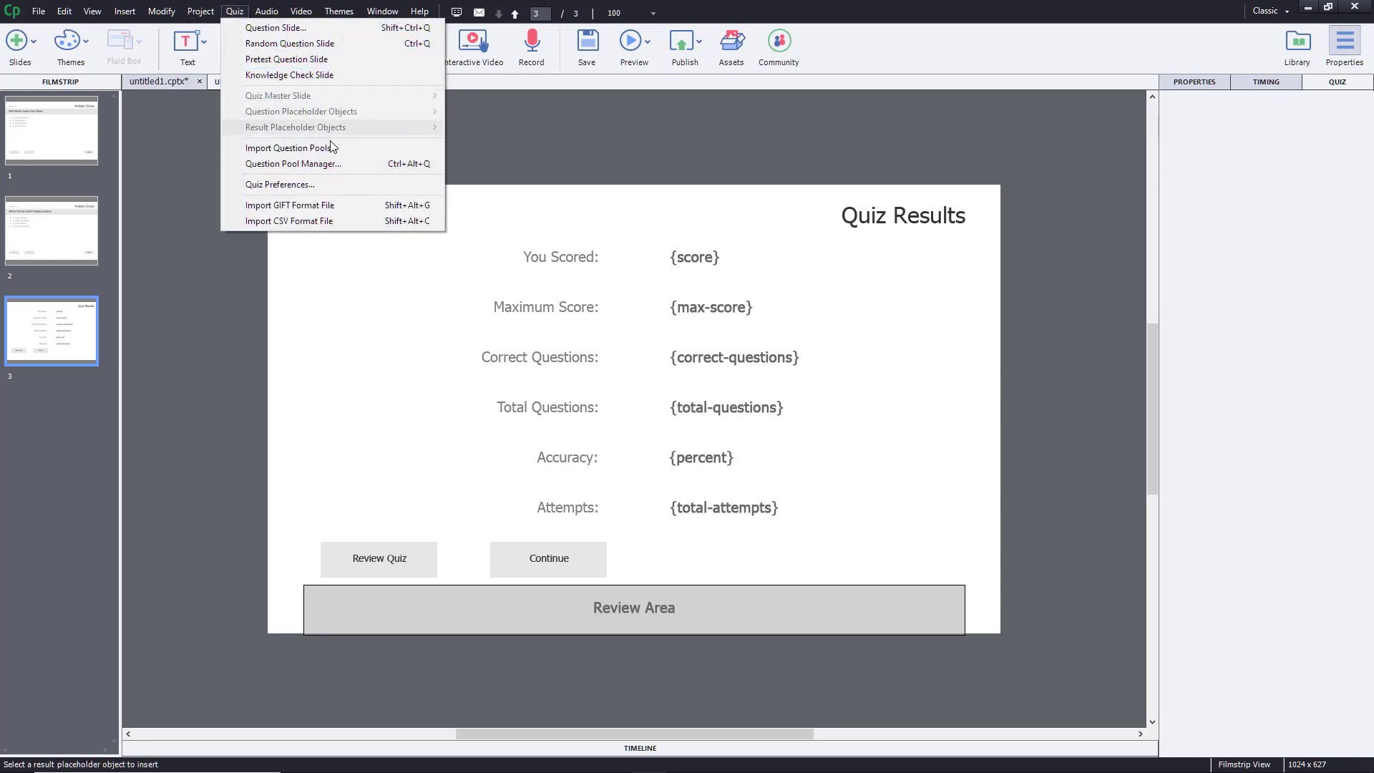
pyautogui.click(280, 185)
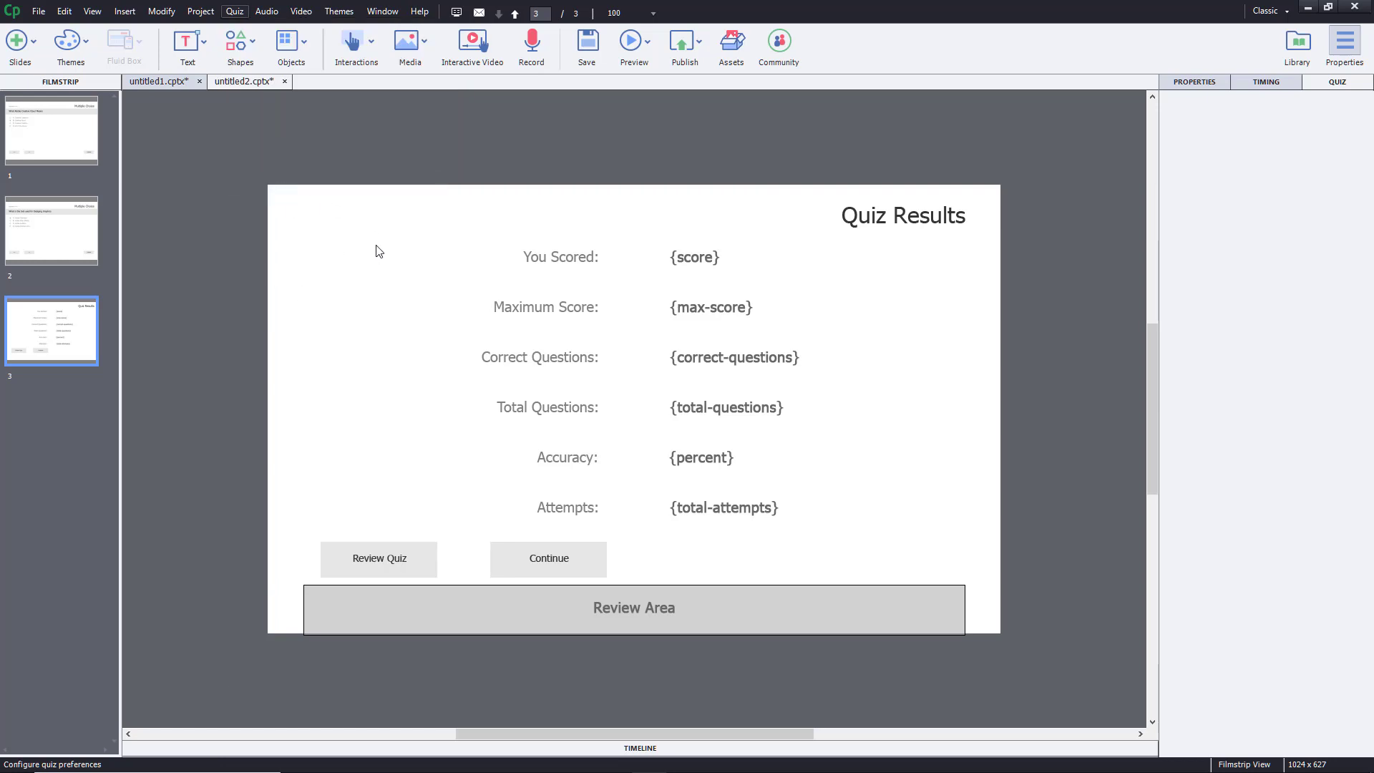
pyautogui.click(461, 230)
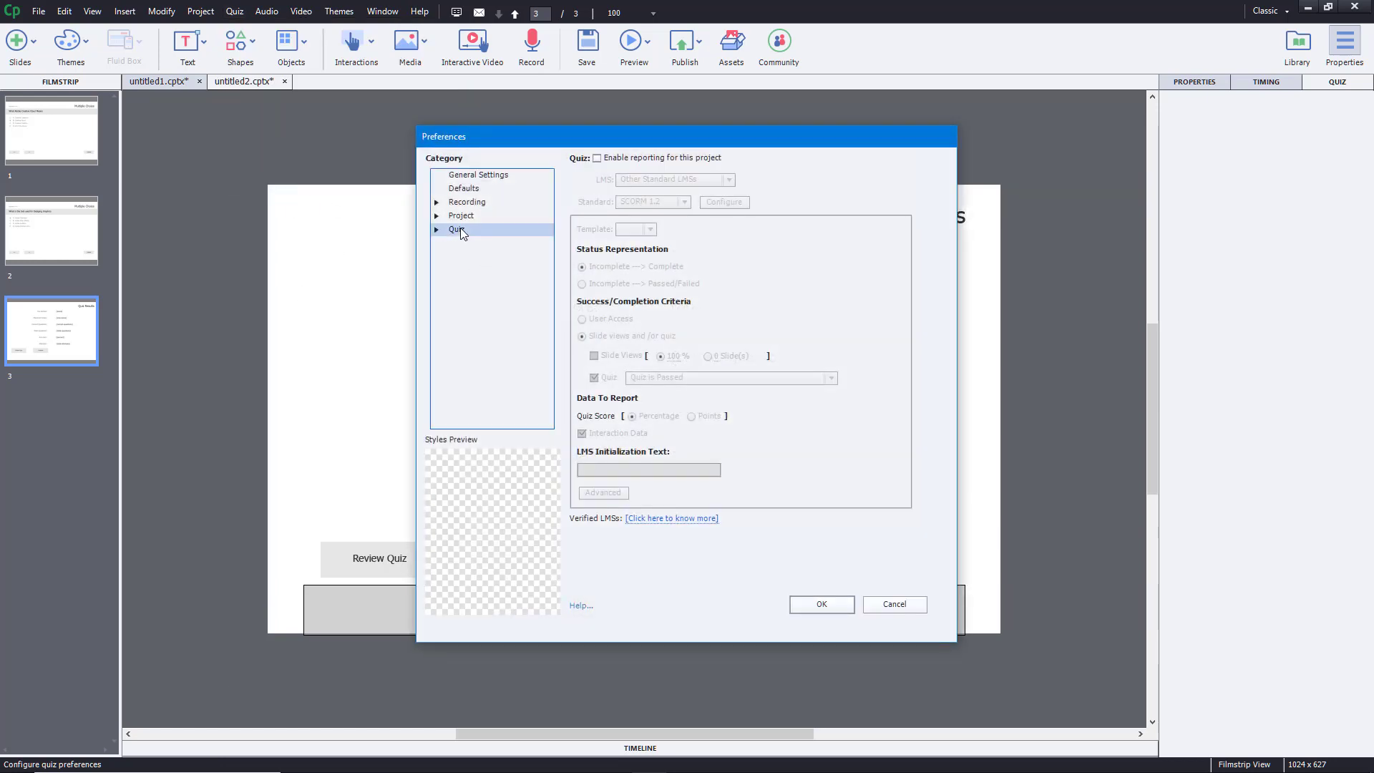
pyautogui.click(435, 230)
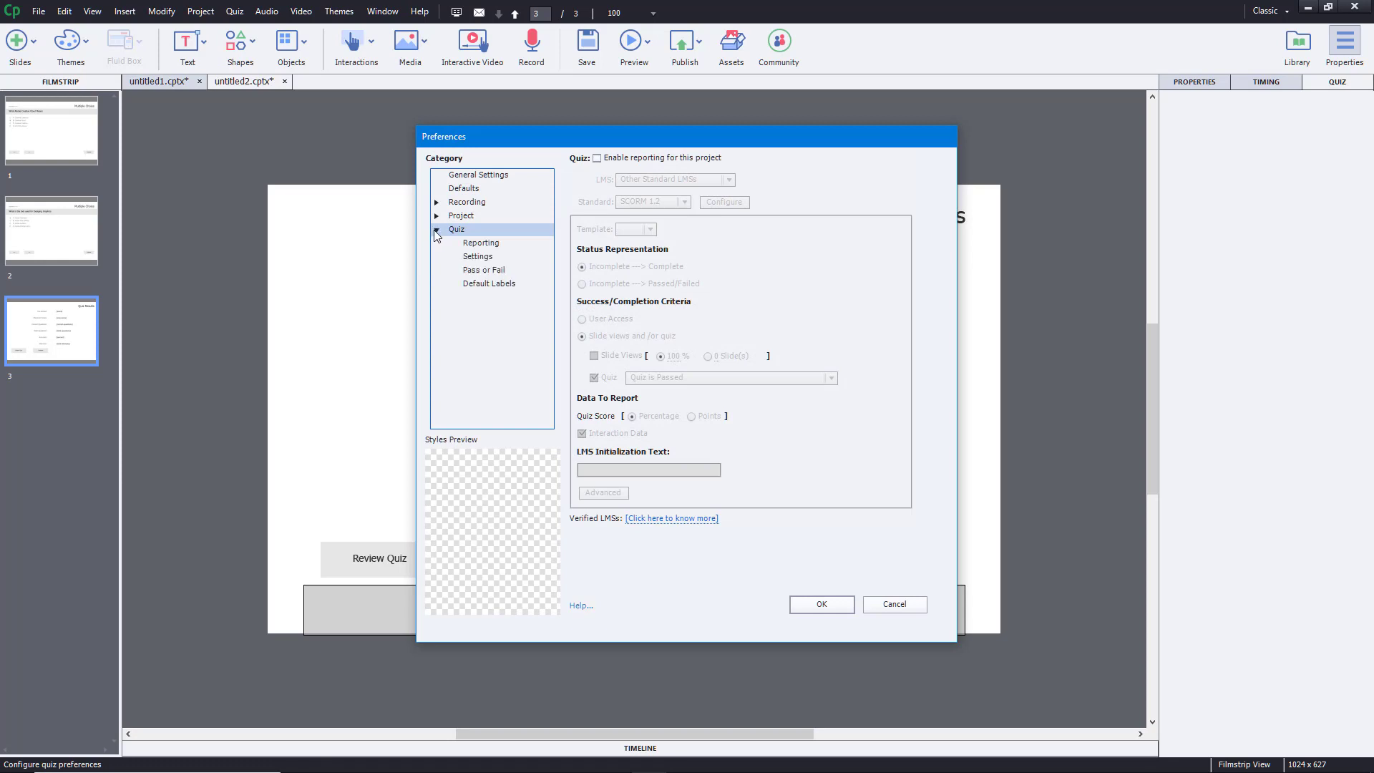
pyautogui.click(494, 269)
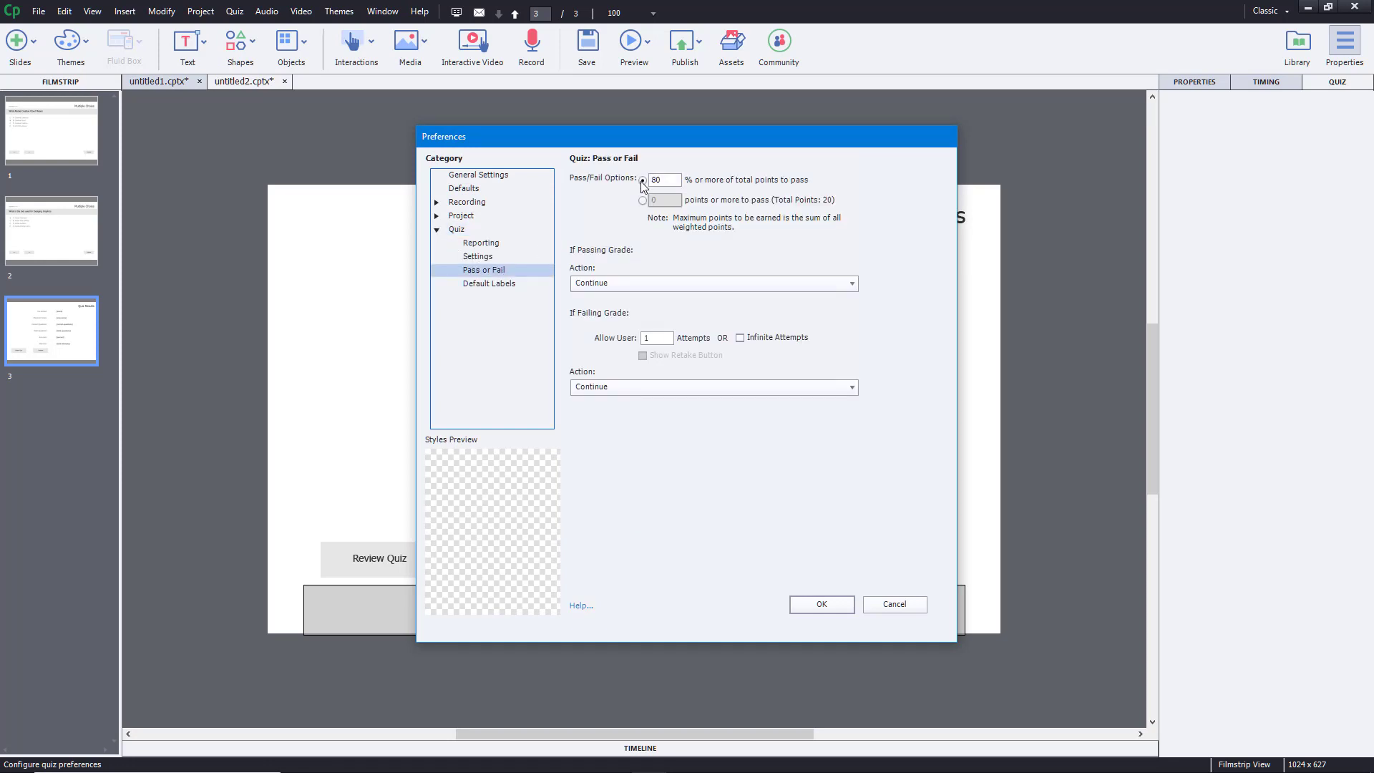
pyautogui.moveTo(662, 179); pyautogui.dragTo(644, 179)
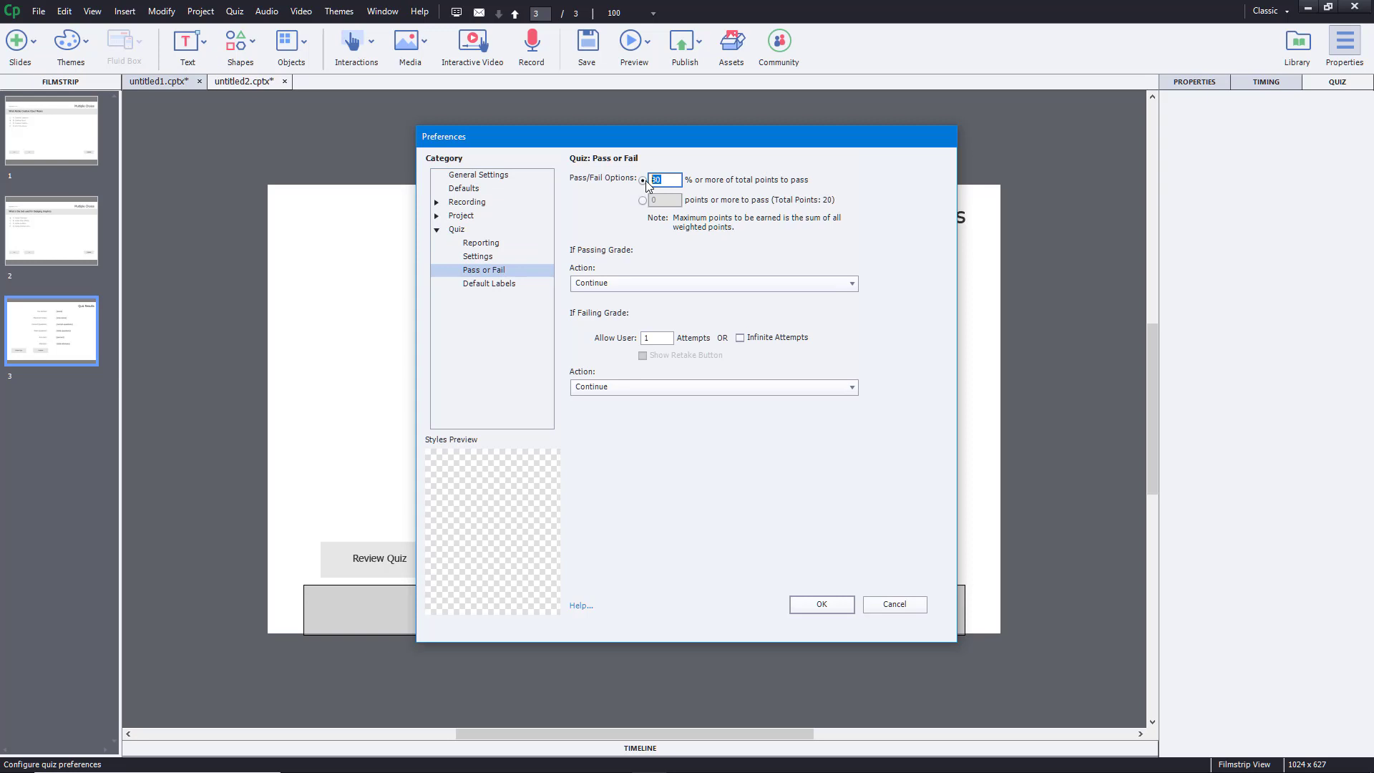
pyautogui.write('40')
pyautogui.click(830, 606)
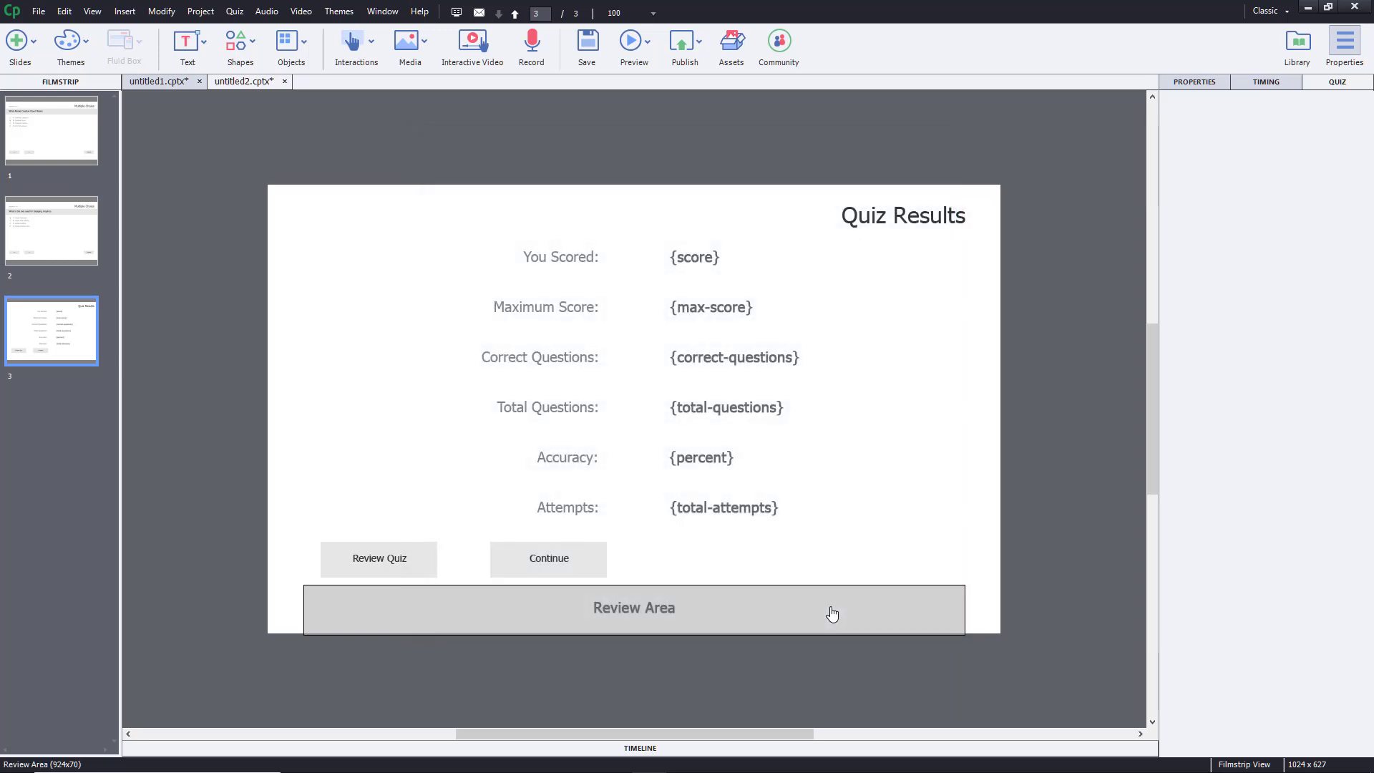
# Preview the whole project again and start playing the quiz.
pyautogui.click(636, 47)
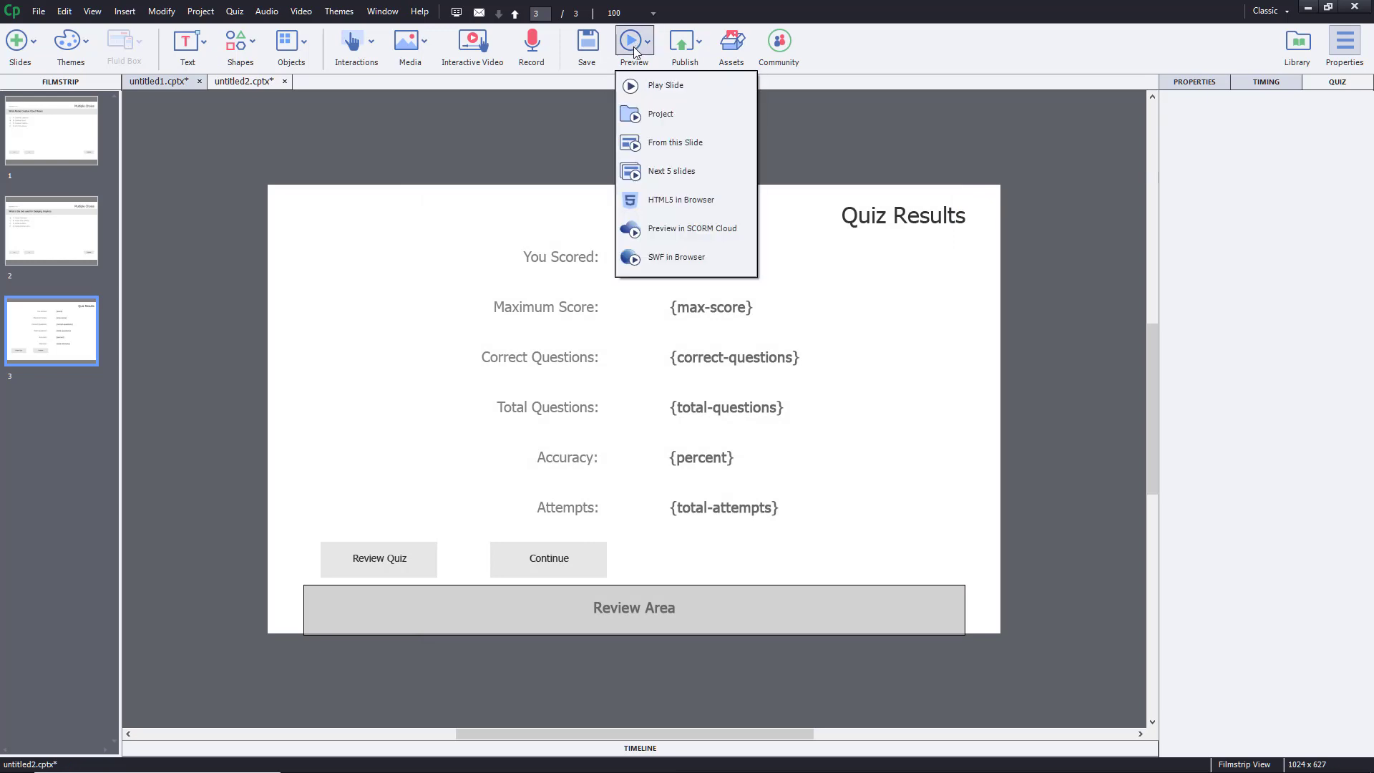
pyautogui.click(677, 117)
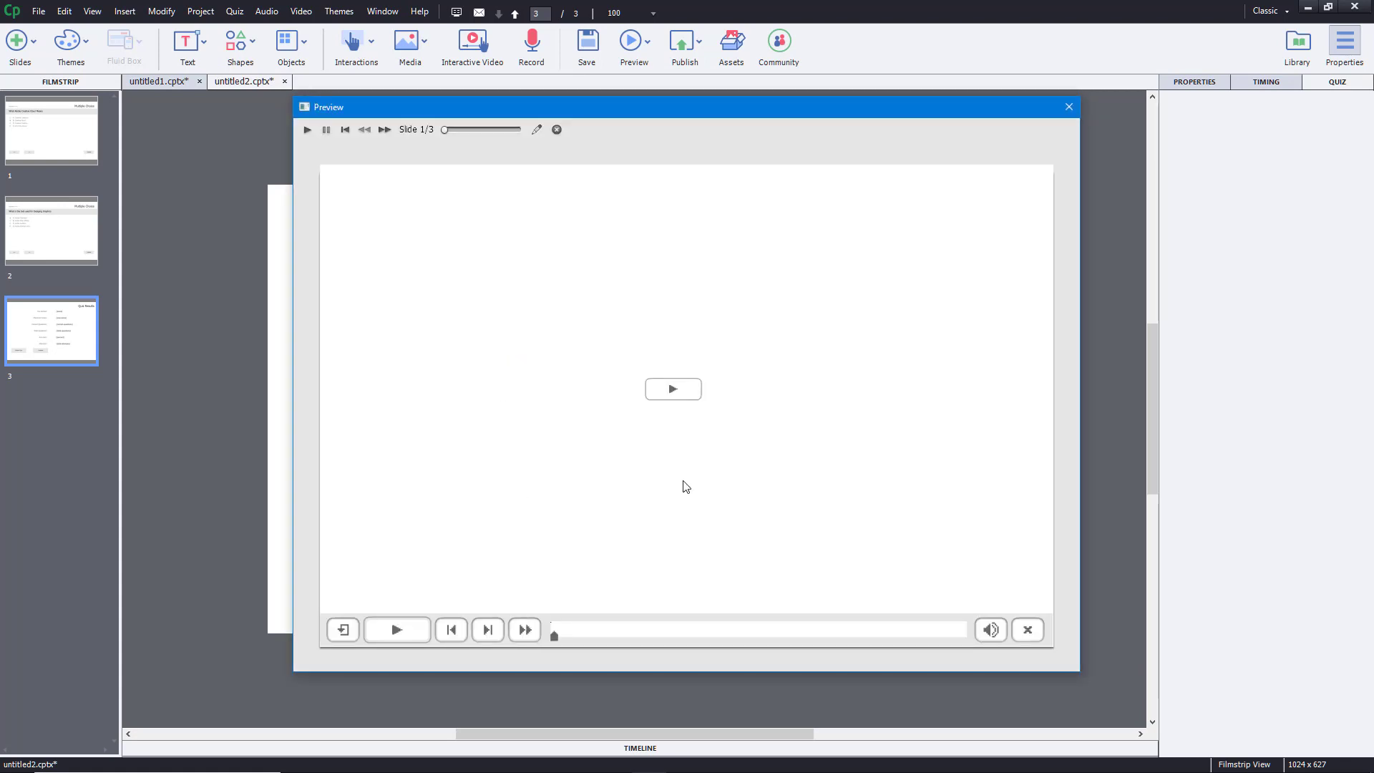
pyautogui.click(661, 395)
# Answer question 1 with All of the Above, submit, and continue to question 2.
pyautogui.click(367, 358)
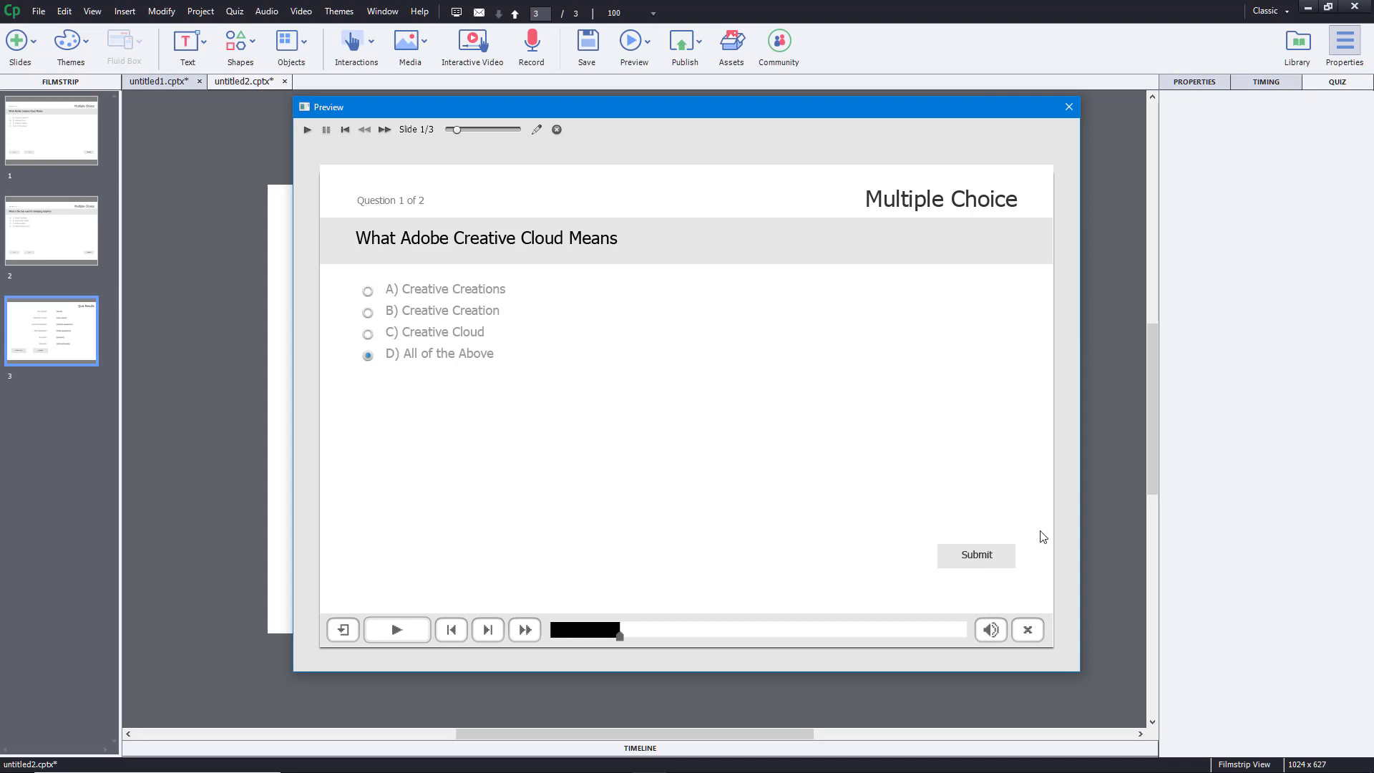
pyautogui.click(984, 561)
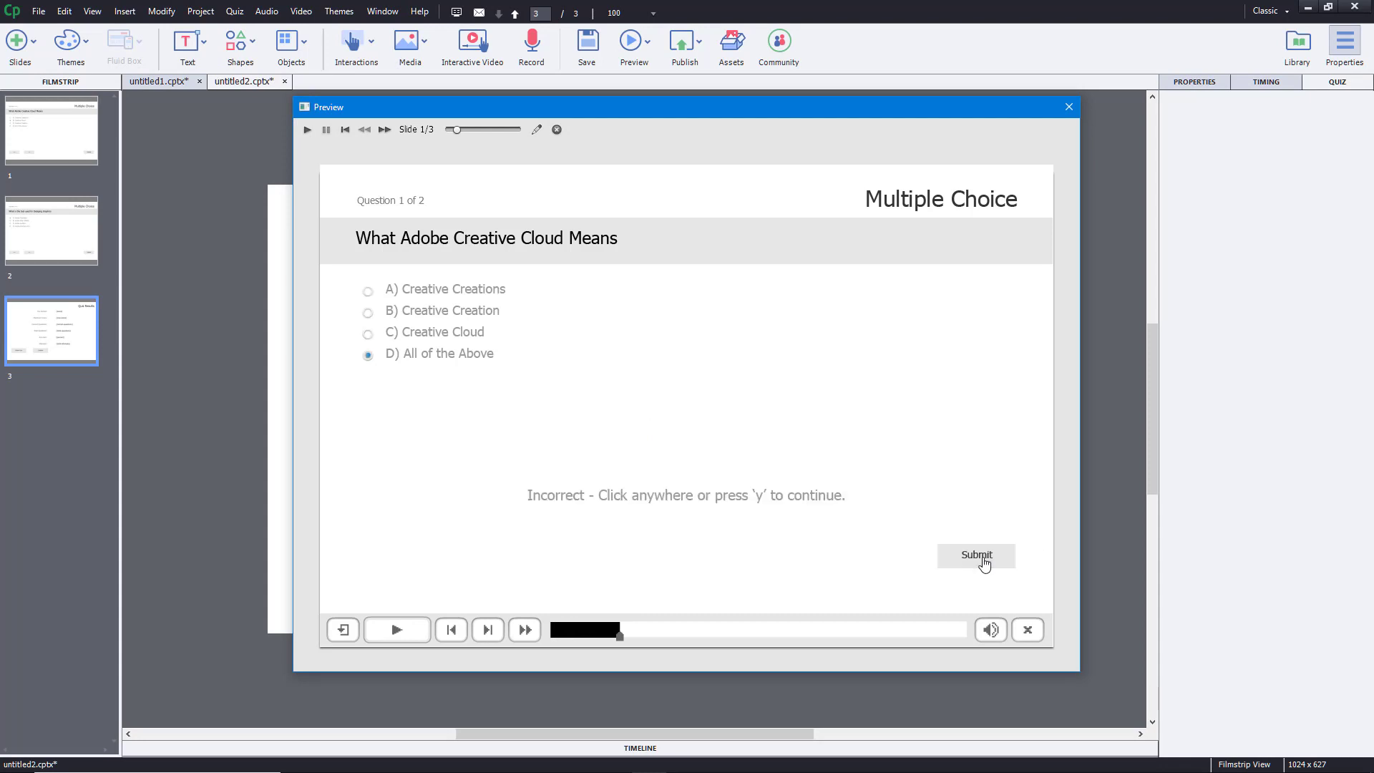
pyautogui.click(650, 533)
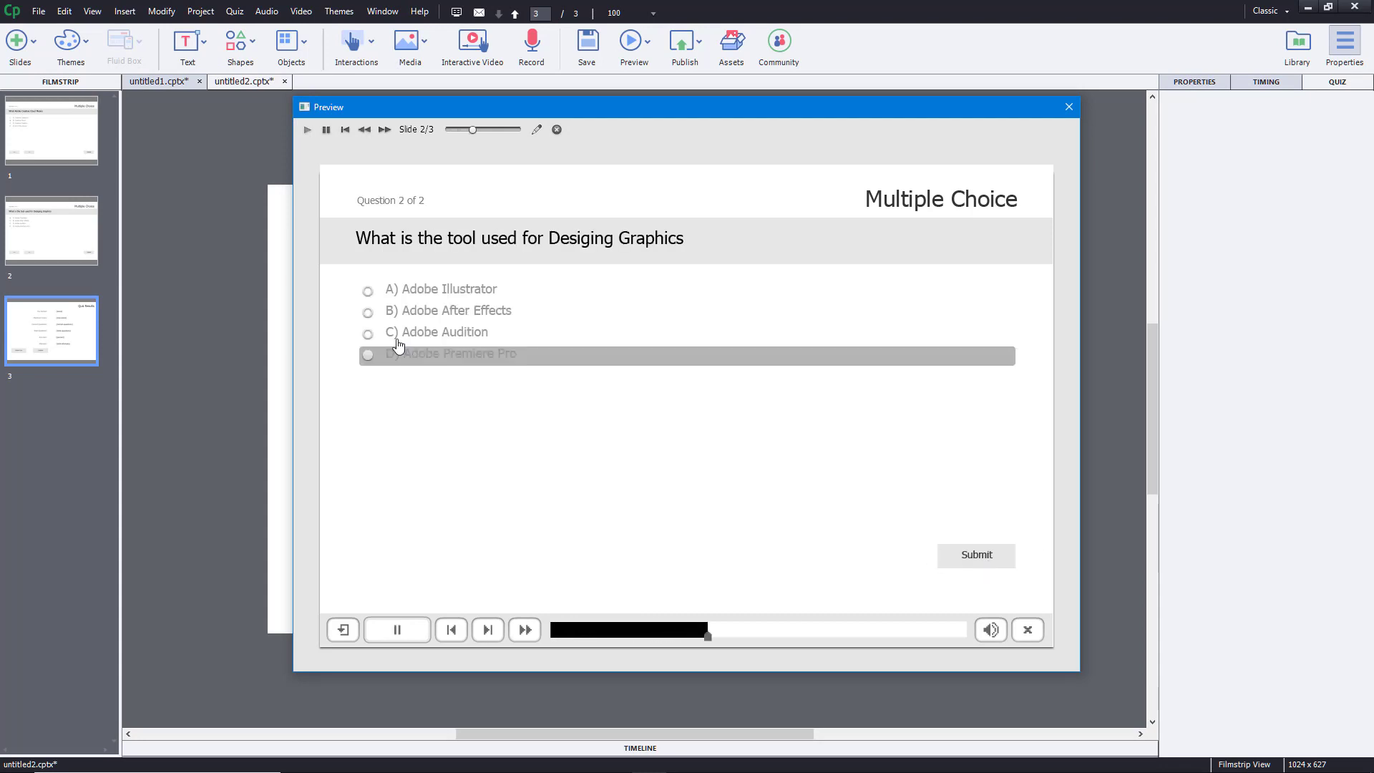
# Answer question 2 with A) Adobe Illustrator, view the 45% passing result, and close the preview.
pyautogui.click(372, 292)
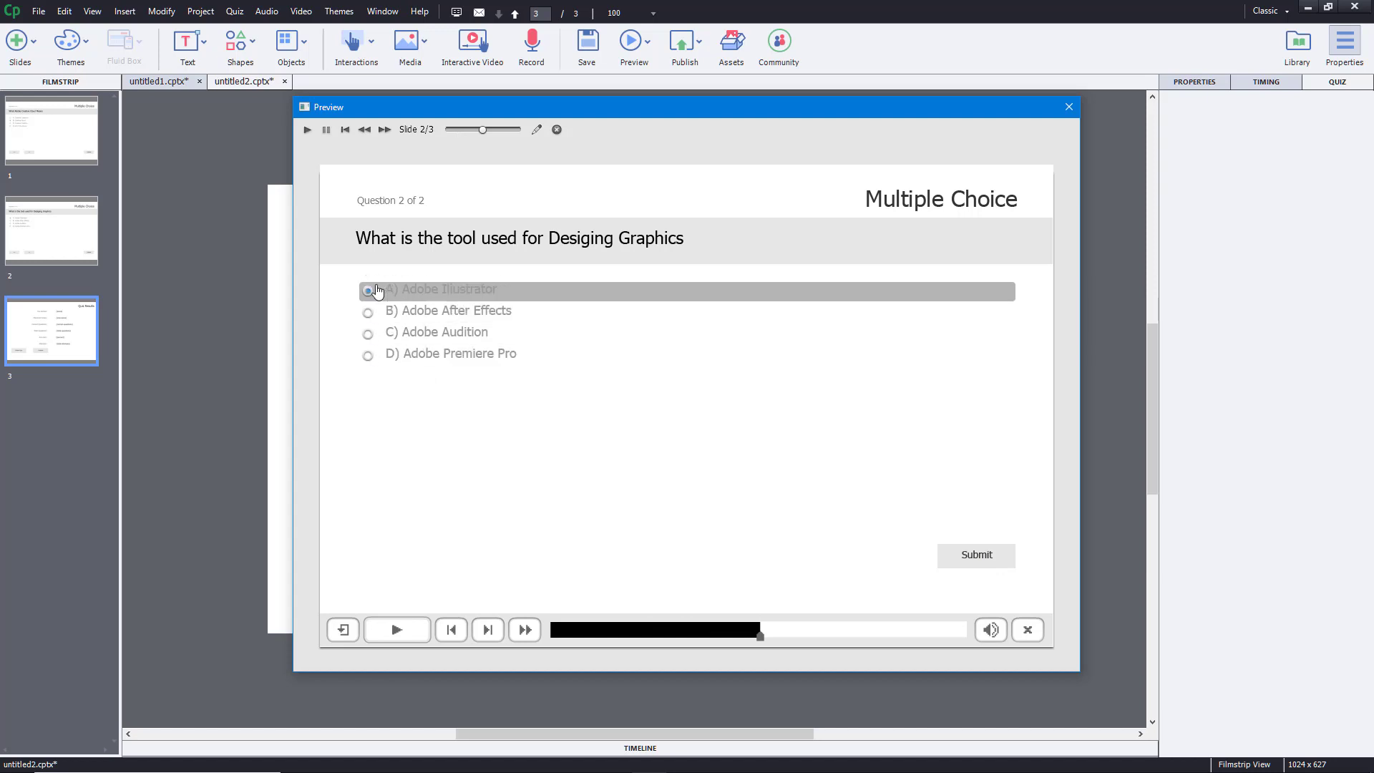
pyautogui.click(995, 555)
pyautogui.click(812, 552)
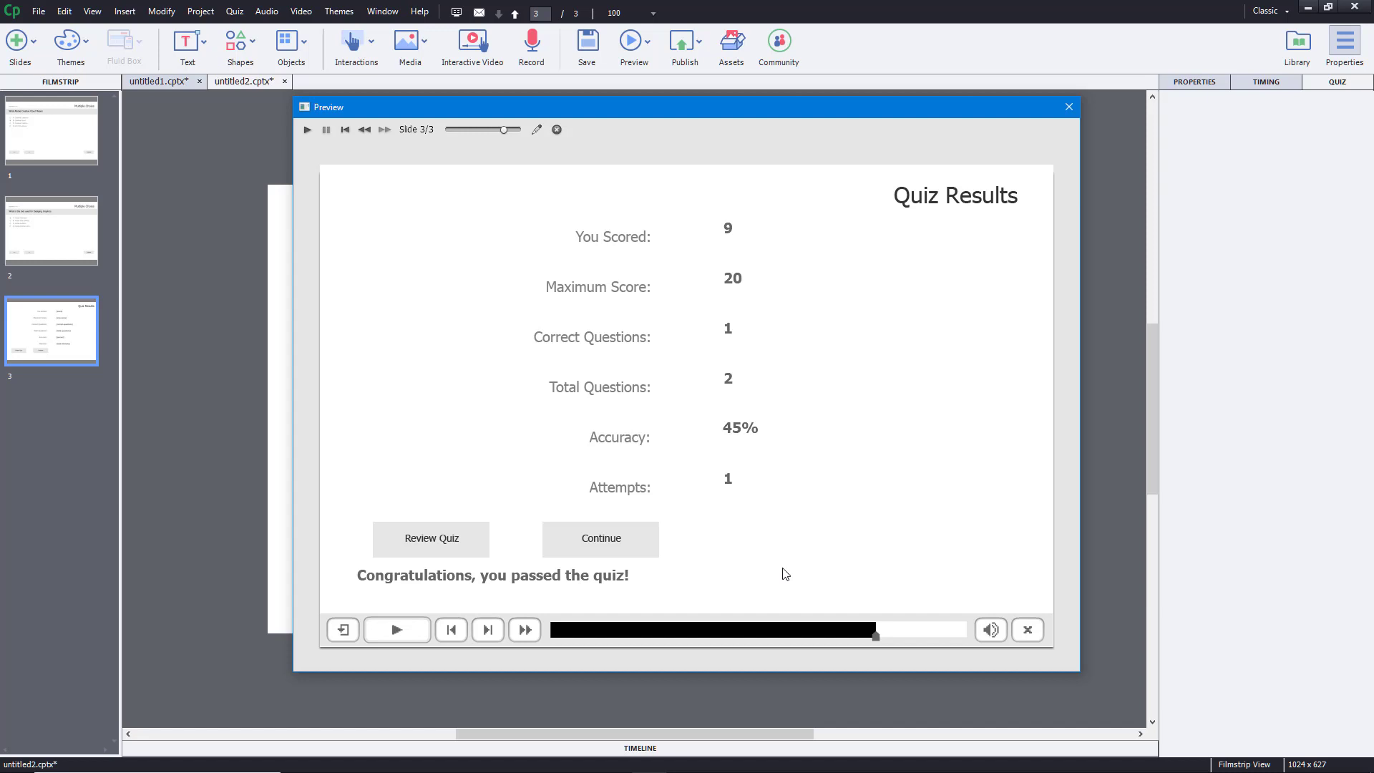
pyautogui.click(1066, 110)
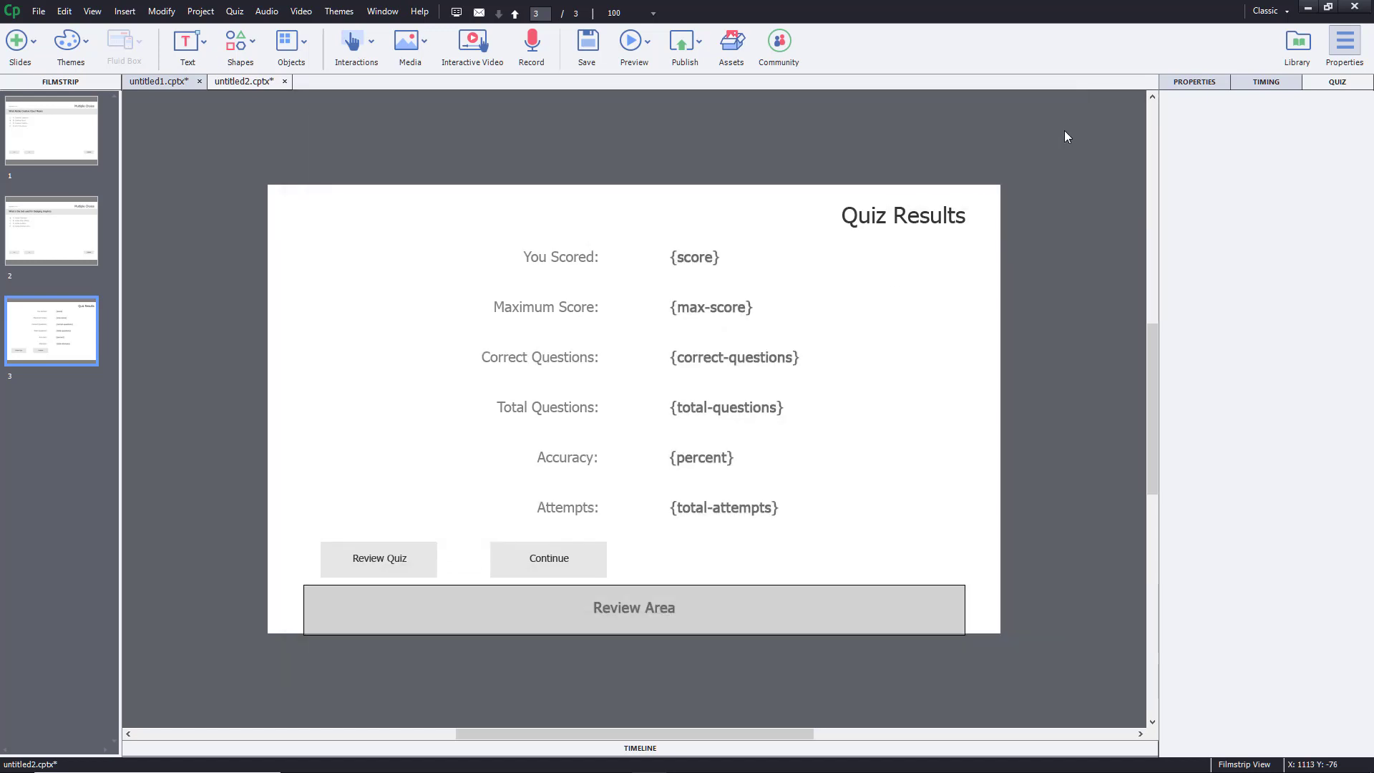